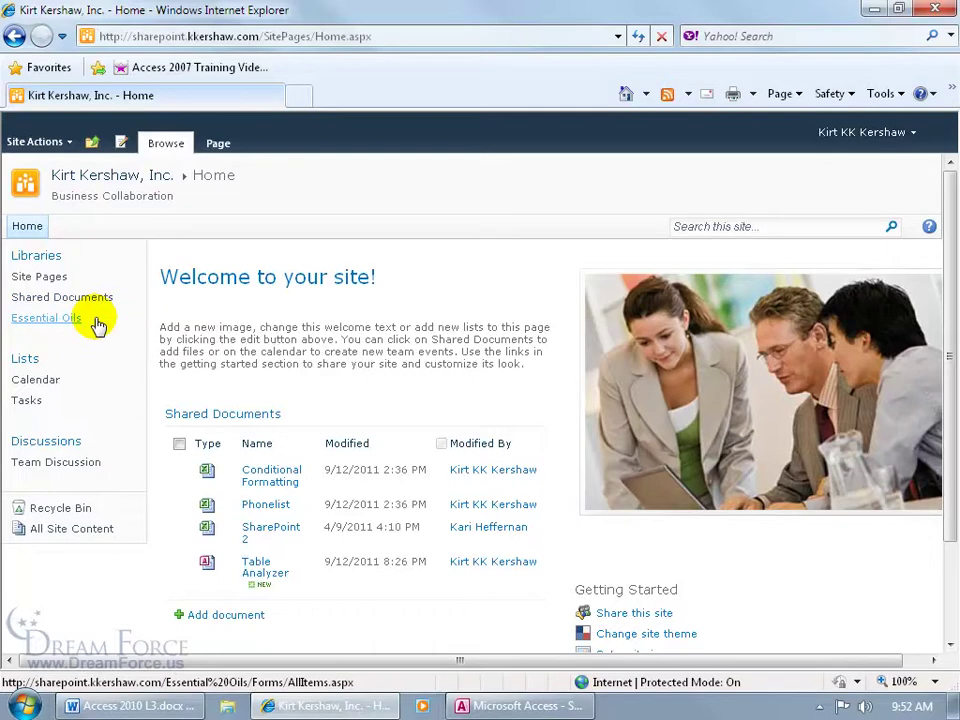
# Choose Advanced Queries.accdb from Desktop > Exercises in the upload form, then cancel without uploading
pyautogui.click(226, 615)
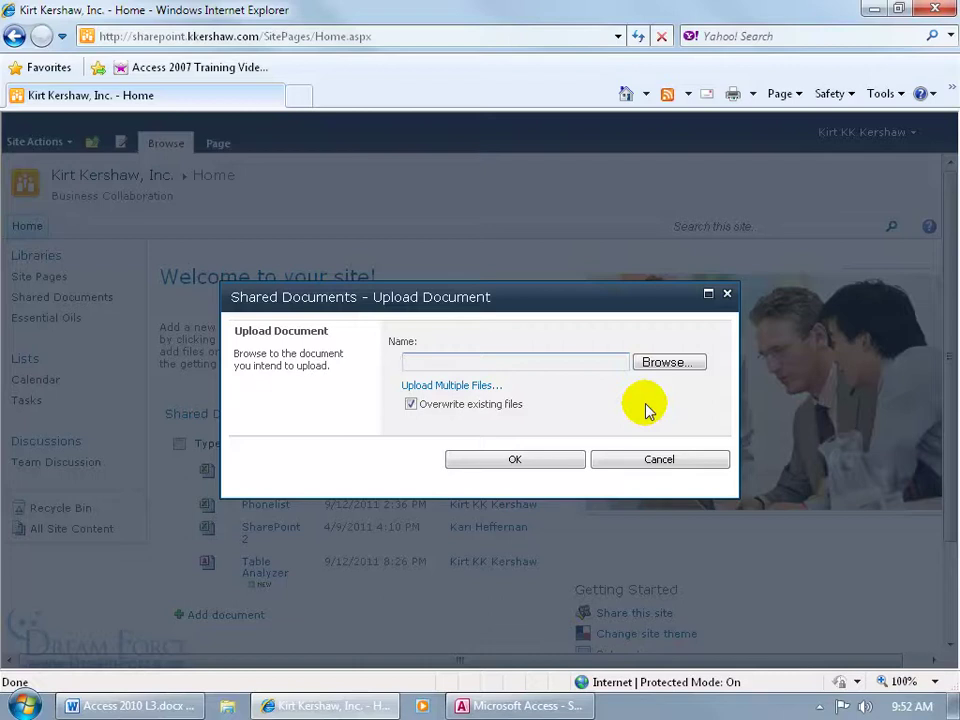
pyautogui.click(669, 366)
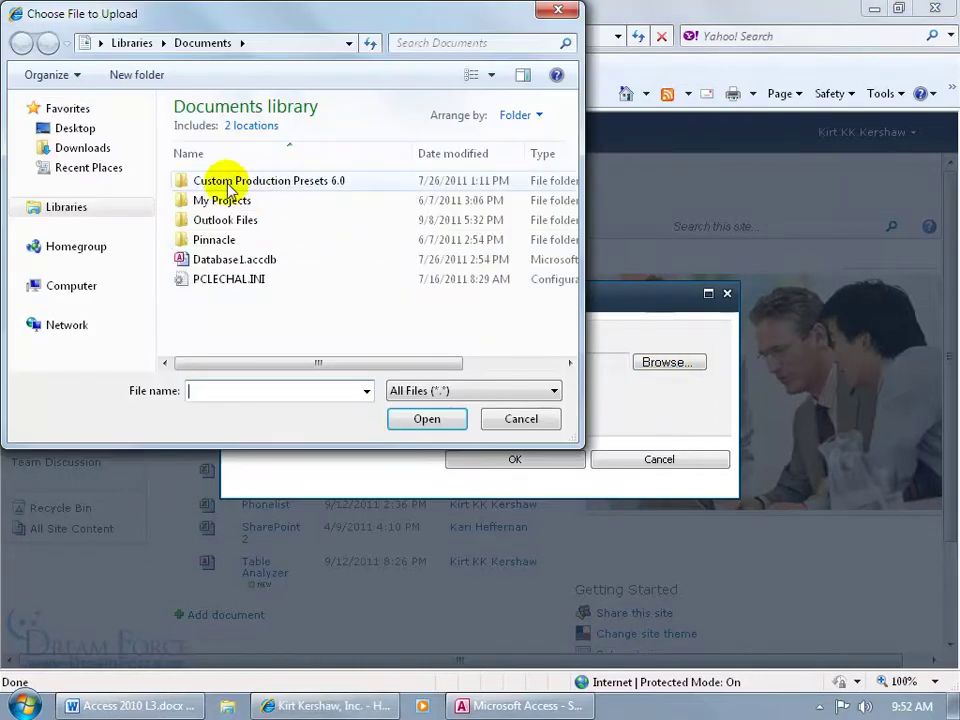
pyautogui.click(66, 133)
pyautogui.moveTo(570, 168); pyautogui.dragTo(569, 242)
pyautogui.doubleClick(274, 246)
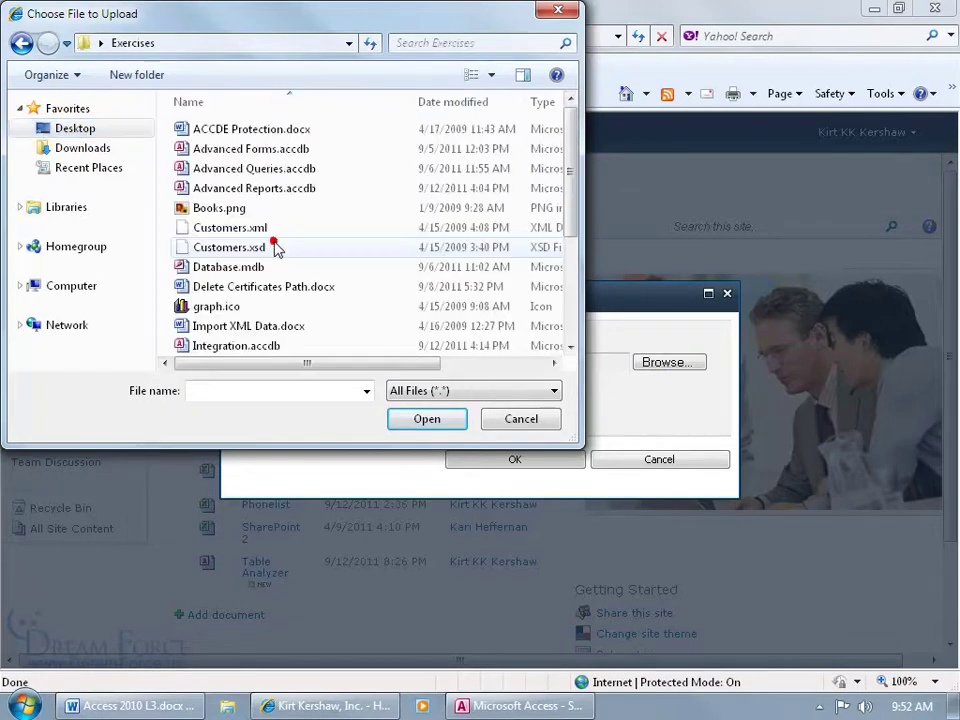
pyautogui.doubleClick(262, 169)
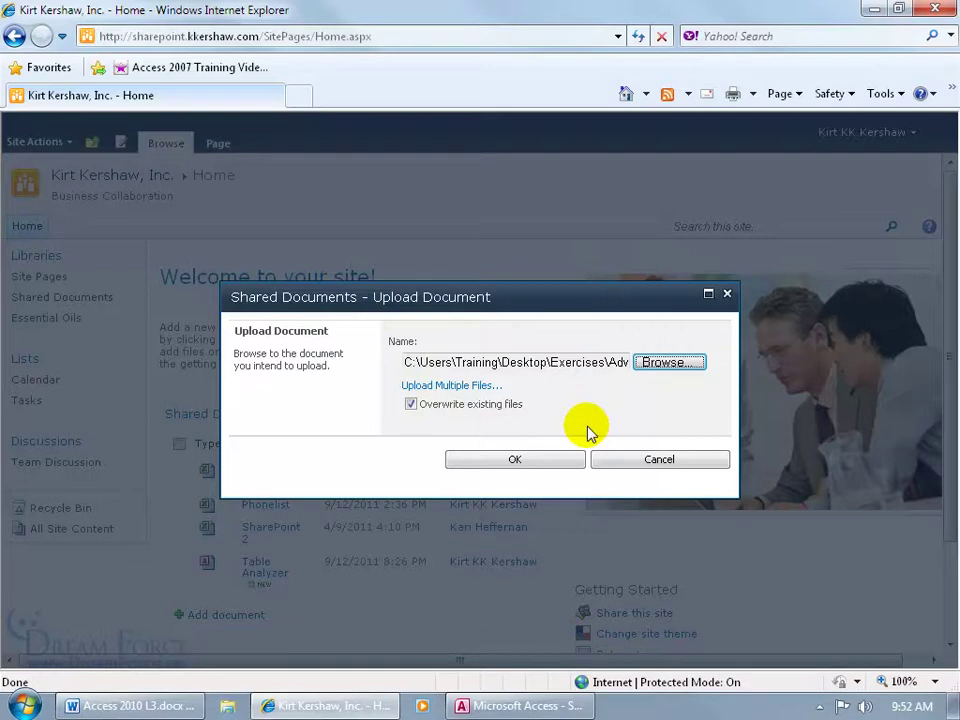
pyautogui.click(636, 458)
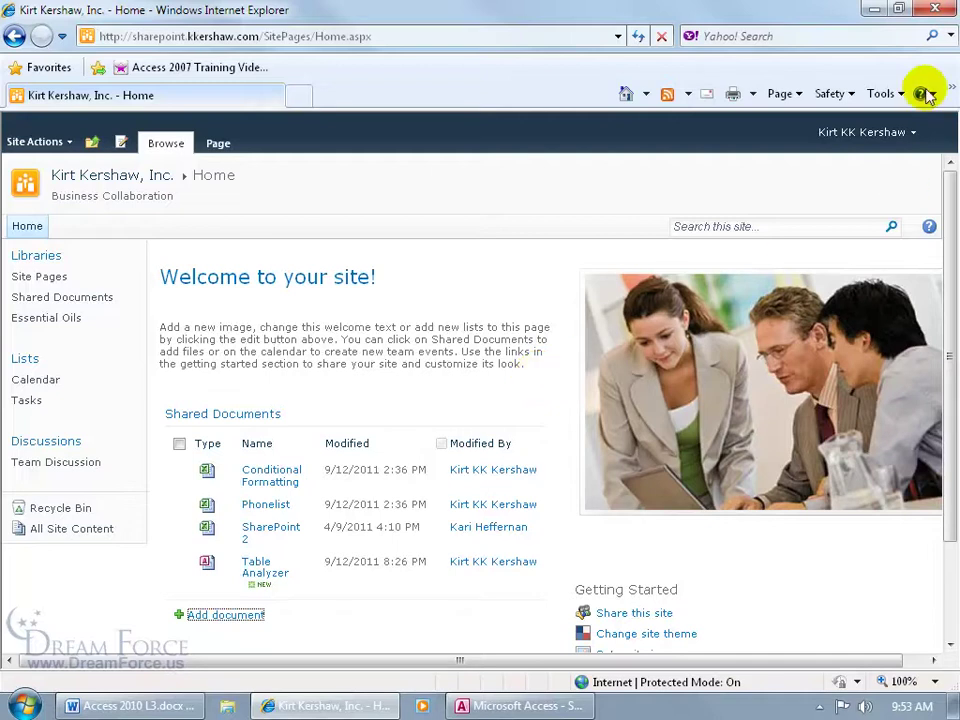
# Close the browser and start saving the SharePoint database to SharePoint via Save & Publish
pyautogui.click(935, 10)
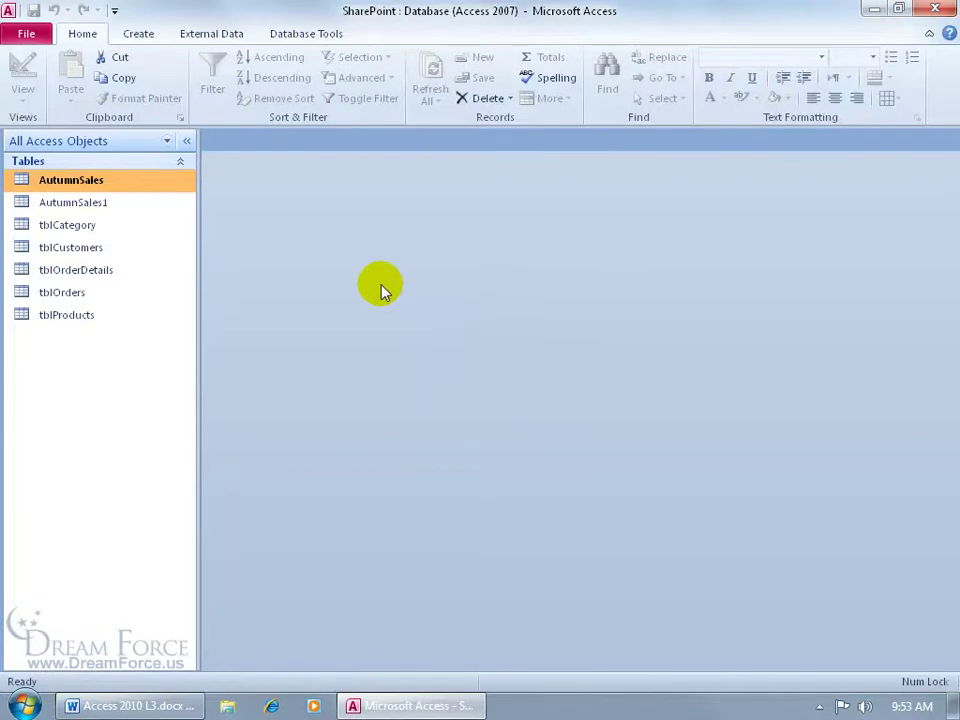
pyautogui.click(27, 34)
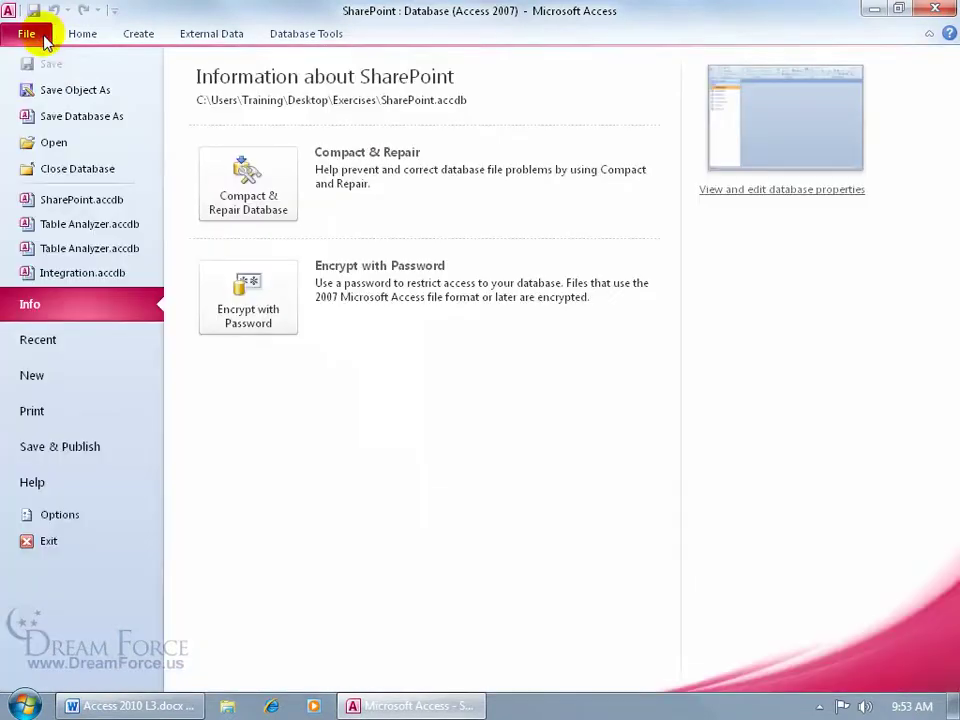
pyautogui.click(108, 446)
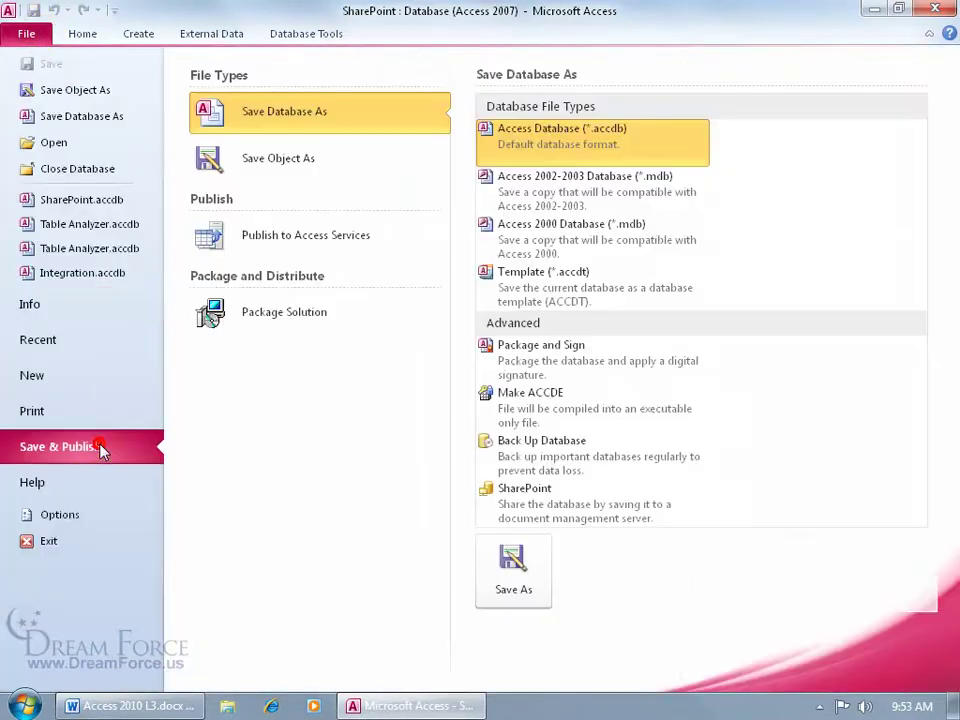
pyautogui.doubleClick(567, 518)
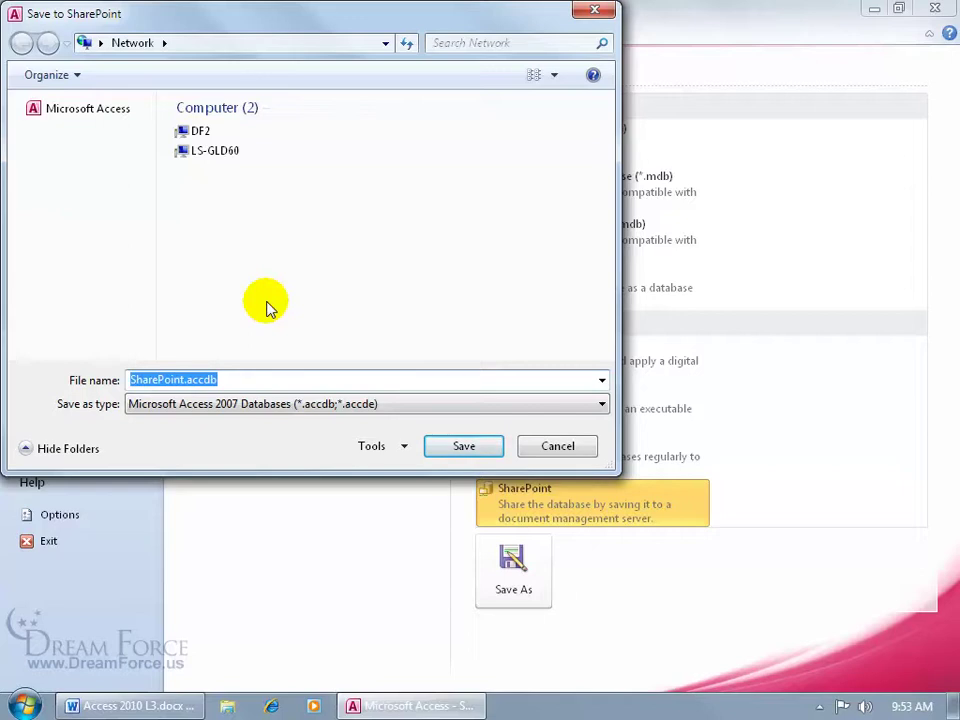
# Cancel the SharePoint save, open a maximized Computer window and launch Map Network Drive
pyautogui.click(559, 446)
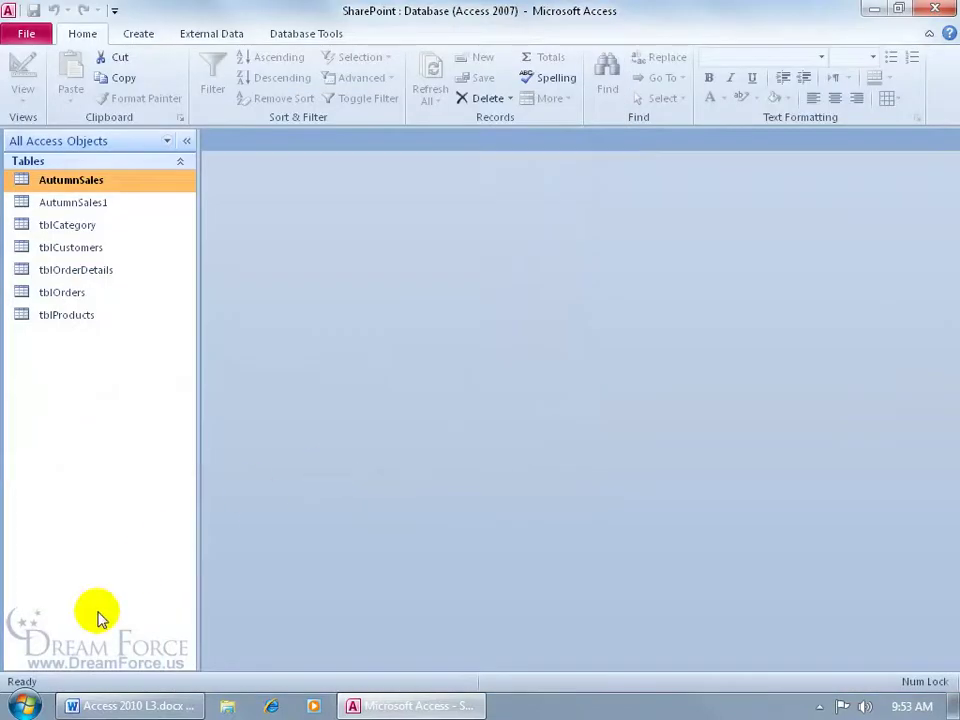
pyautogui.click(22, 706)
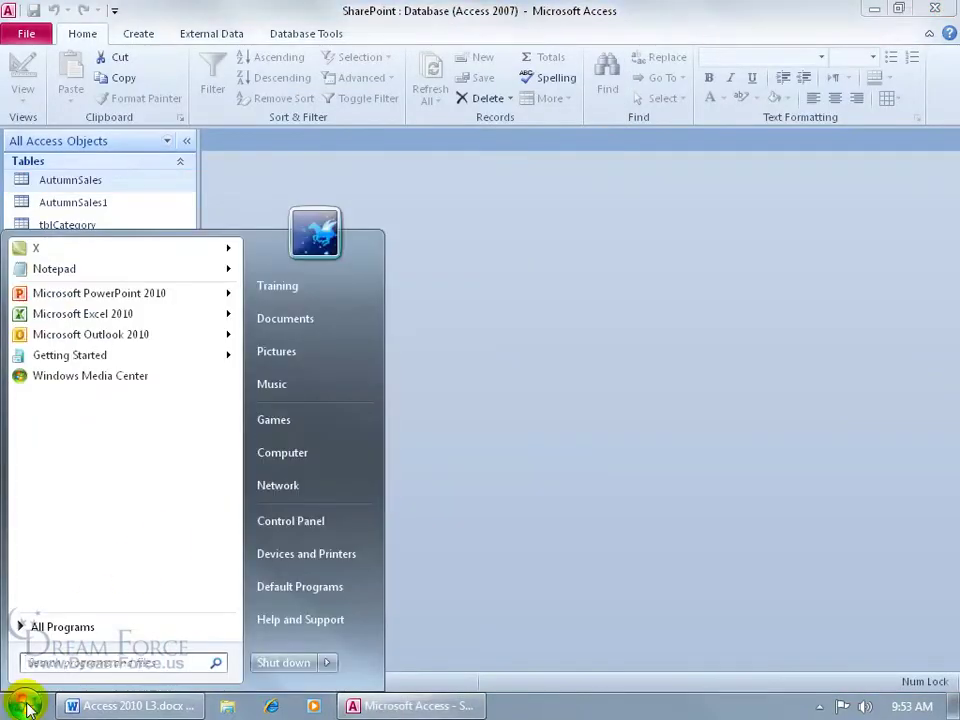
pyautogui.click(282, 454)
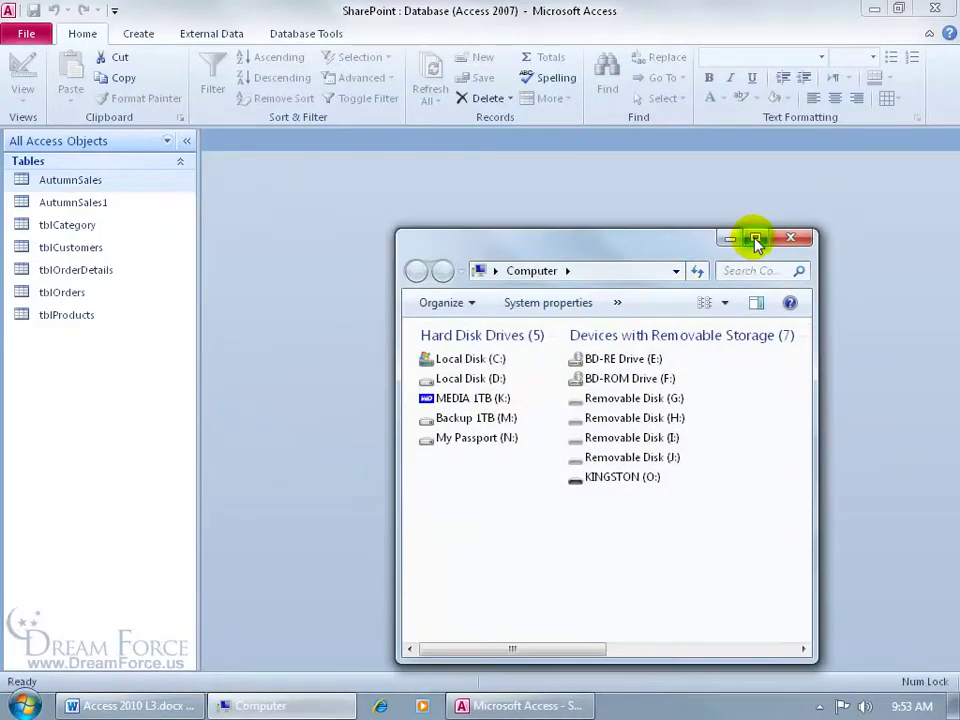
pyautogui.click(755, 239)
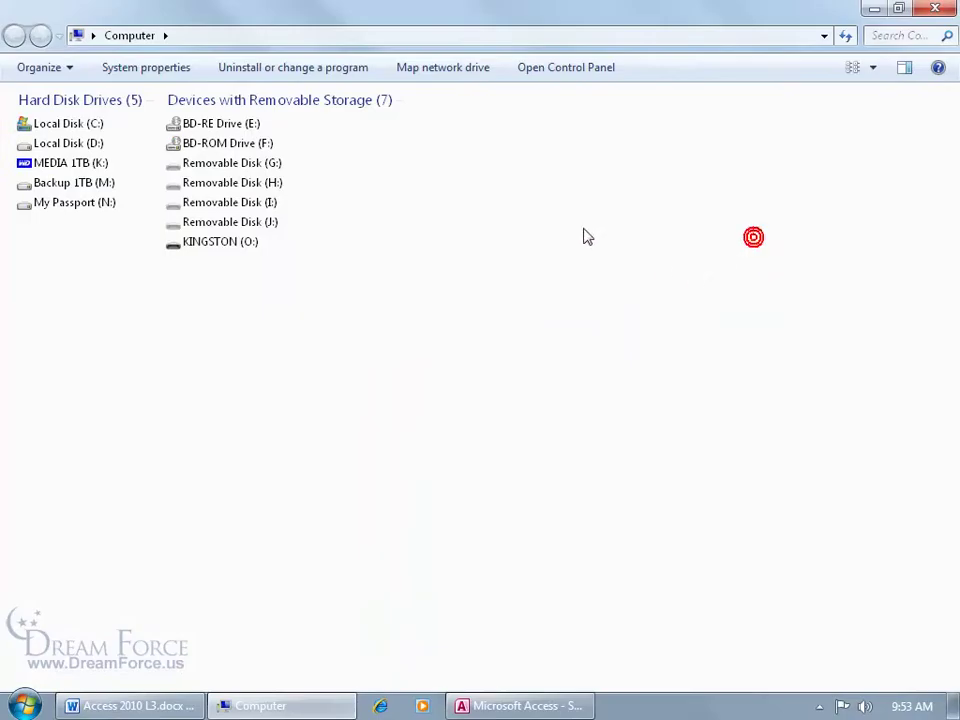
pyautogui.click(470, 78)
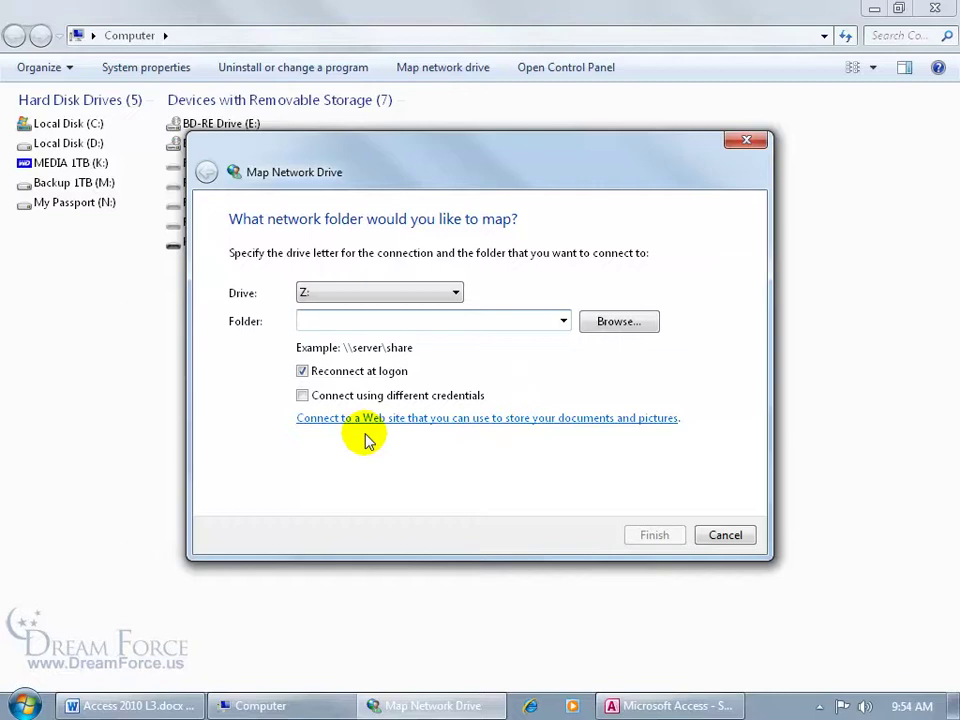
# Start a custom web-site network location and submit the pasted SharePoint site URL
pyautogui.click(431, 420)
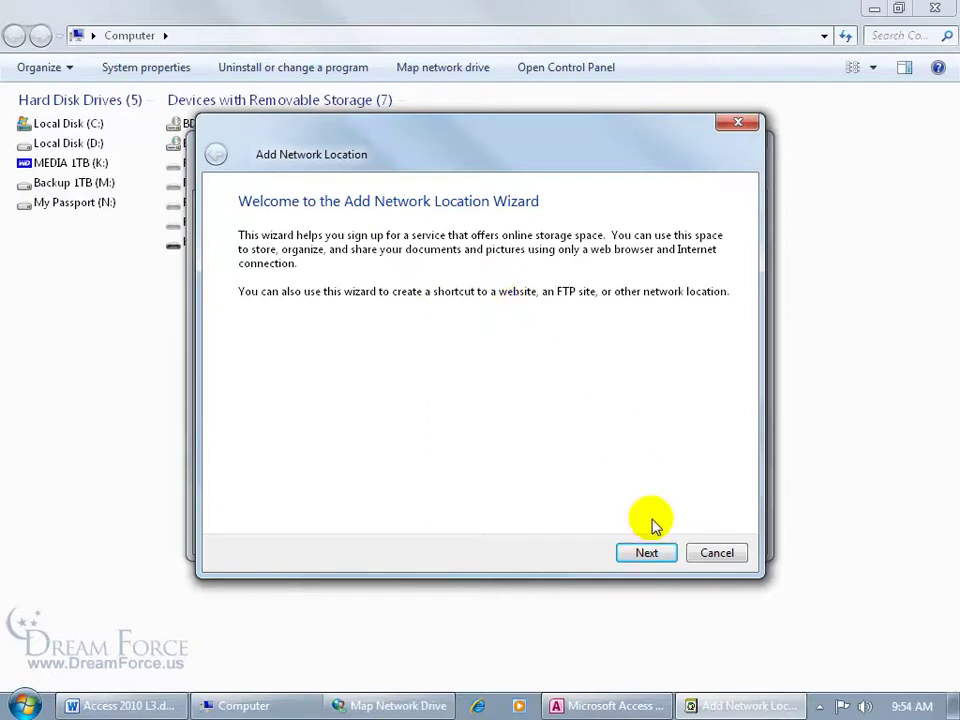
pyautogui.click(648, 552)
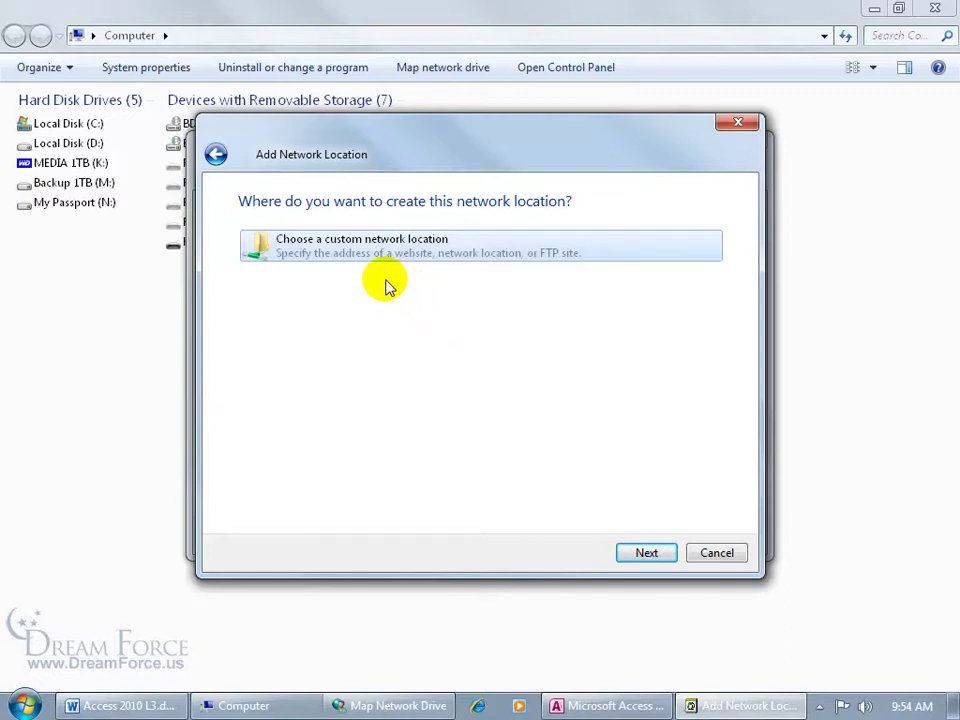
pyautogui.click(645, 553)
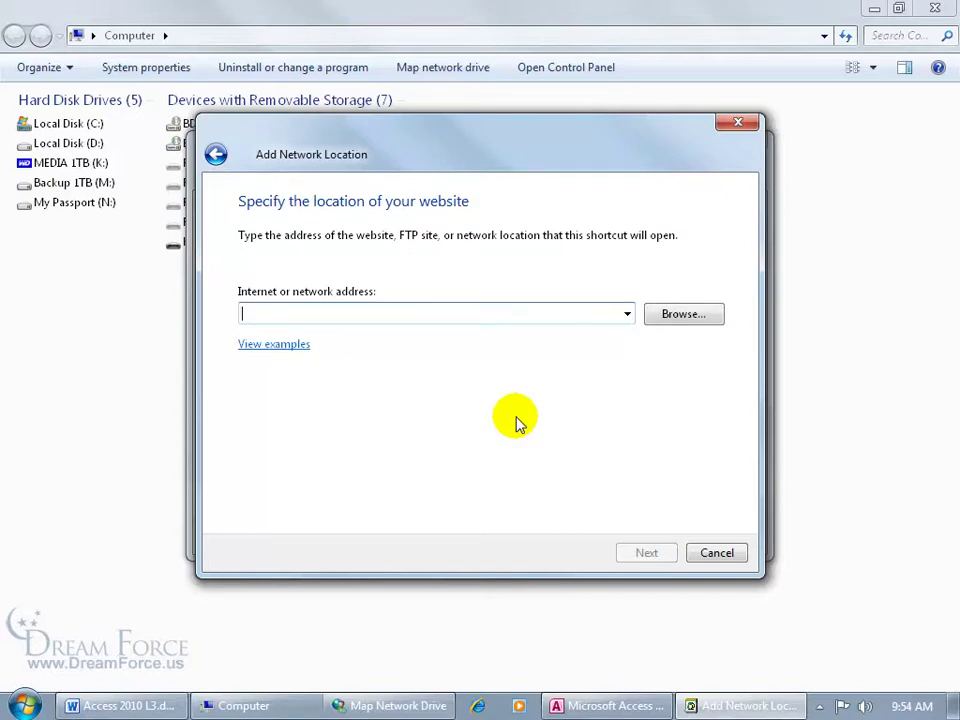
pyautogui.write('http://sharepoint.kkershaw.com/')
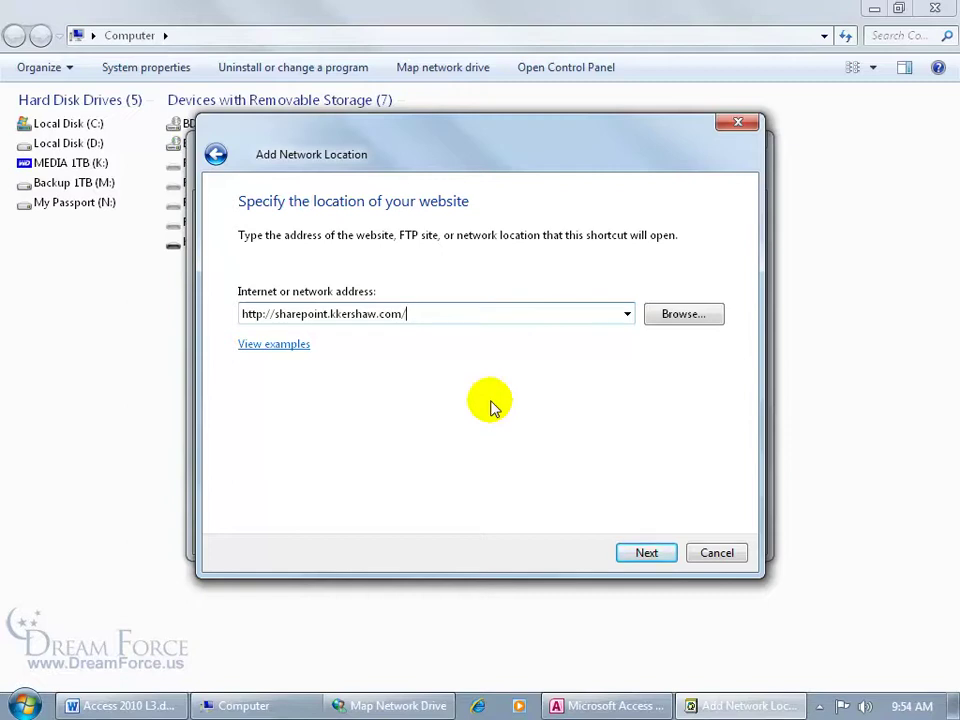
pyautogui.click(636, 554)
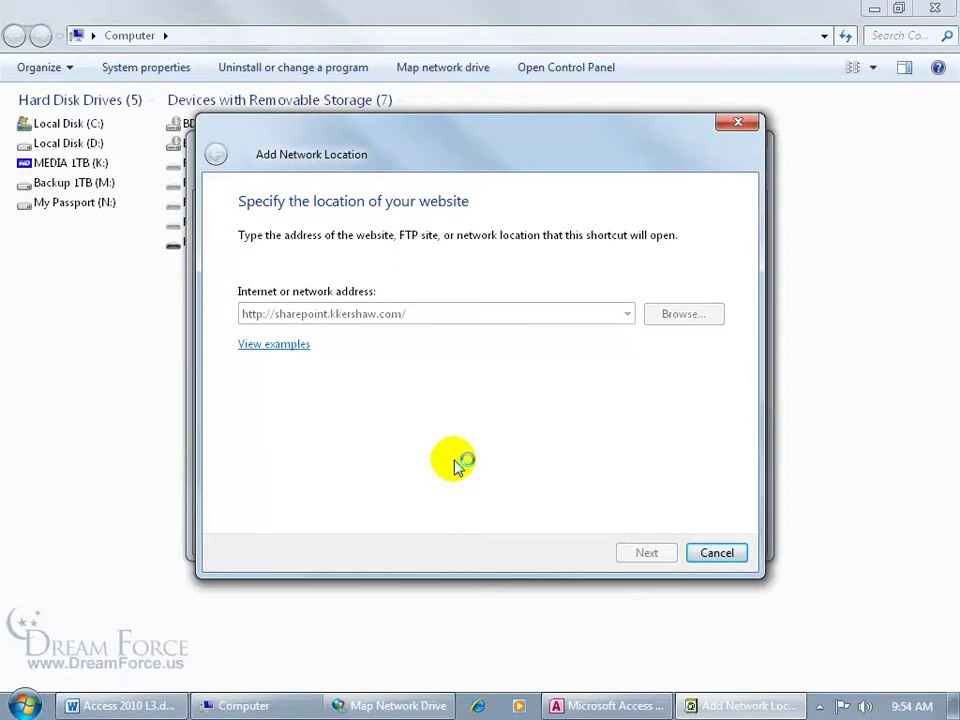
# Sign in to the SharePoint site with remembered credentials and keep the suggested location name
pyautogui.click(431, 340)
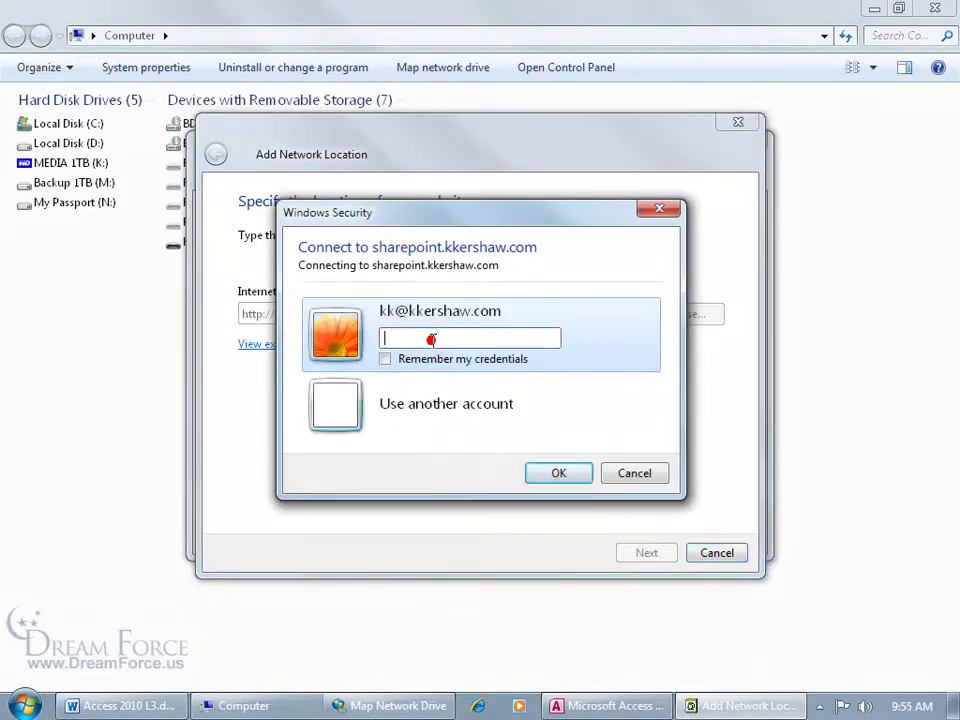
pyautogui.write('•••••••')
pyautogui.click(385, 358)
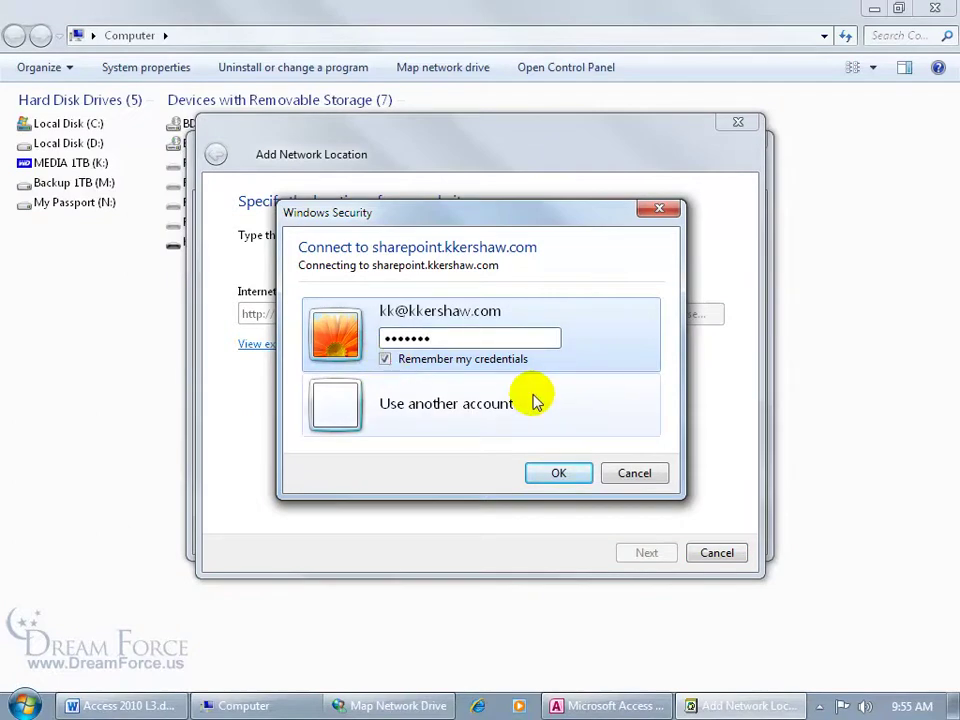
pyautogui.click(557, 474)
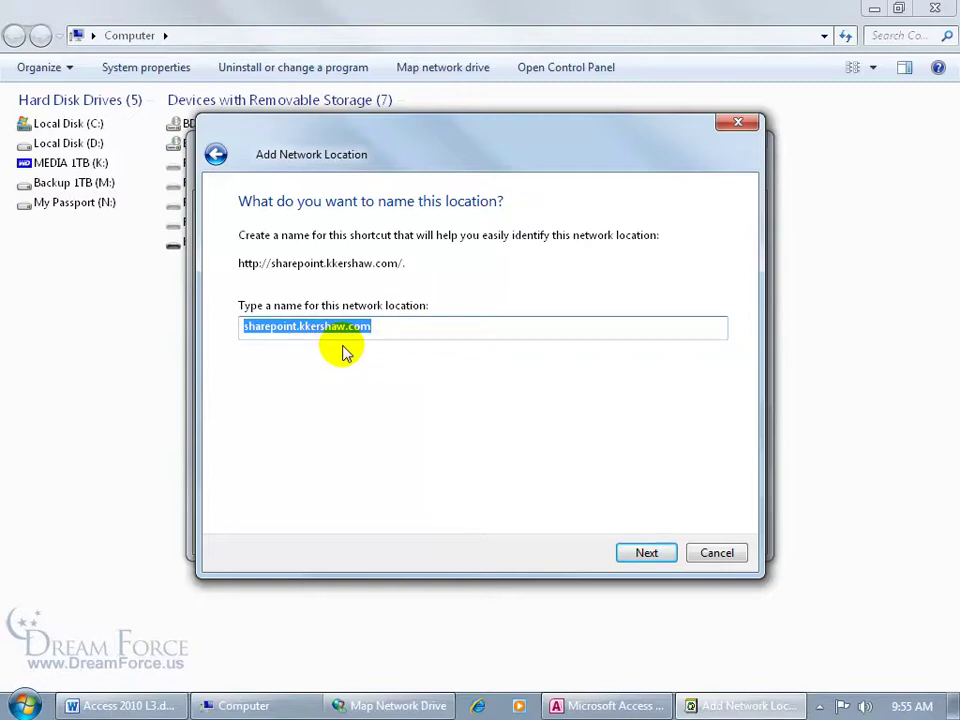
pyautogui.click(640, 553)
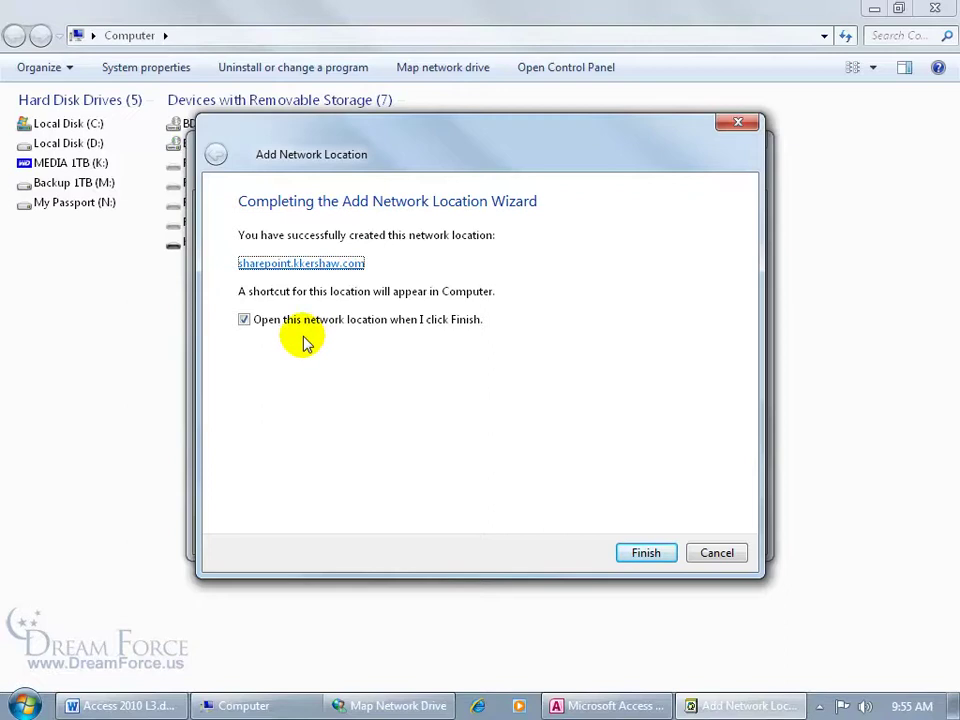
# Finish the sharepoint.kkershaw.com location, cancel drive mapping, confirm it opens, then close Explorer
pyautogui.click(646, 553)
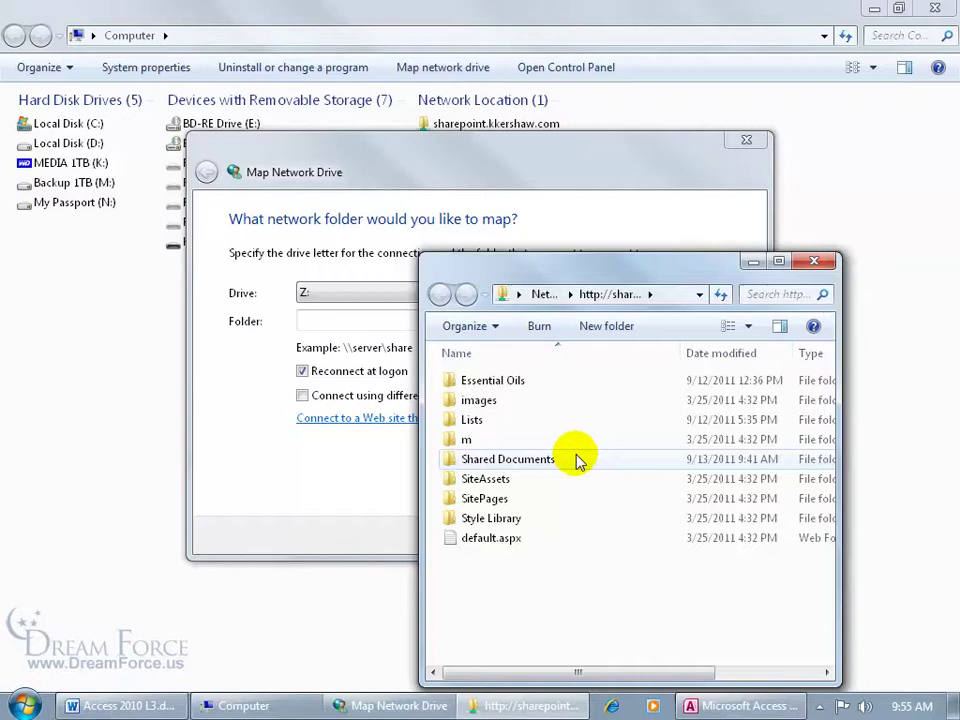
pyautogui.click(816, 263)
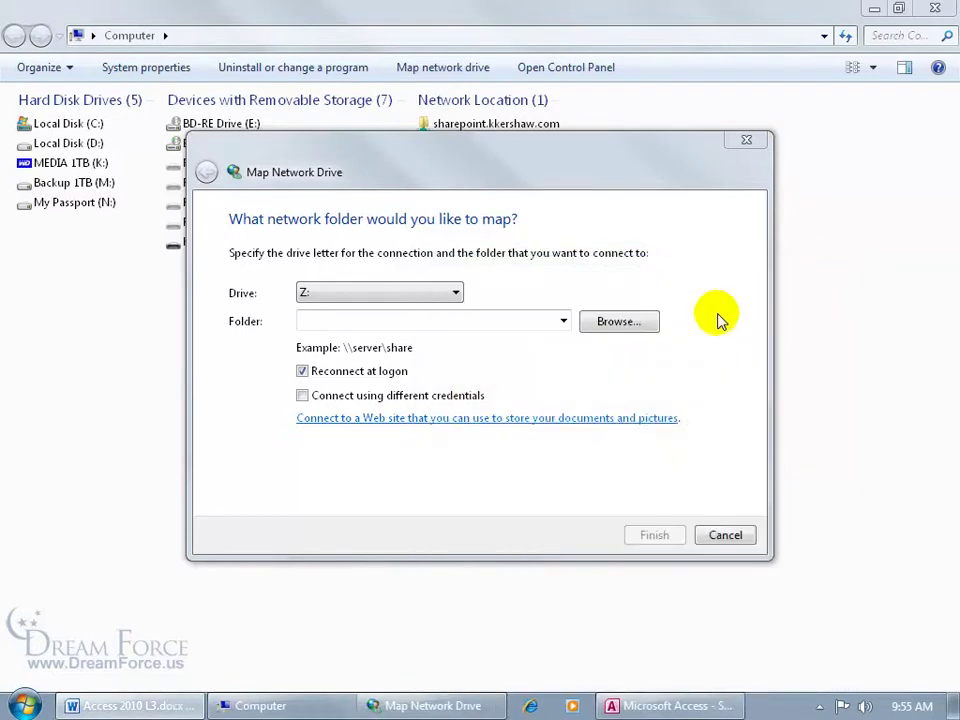
pyautogui.click(722, 535)
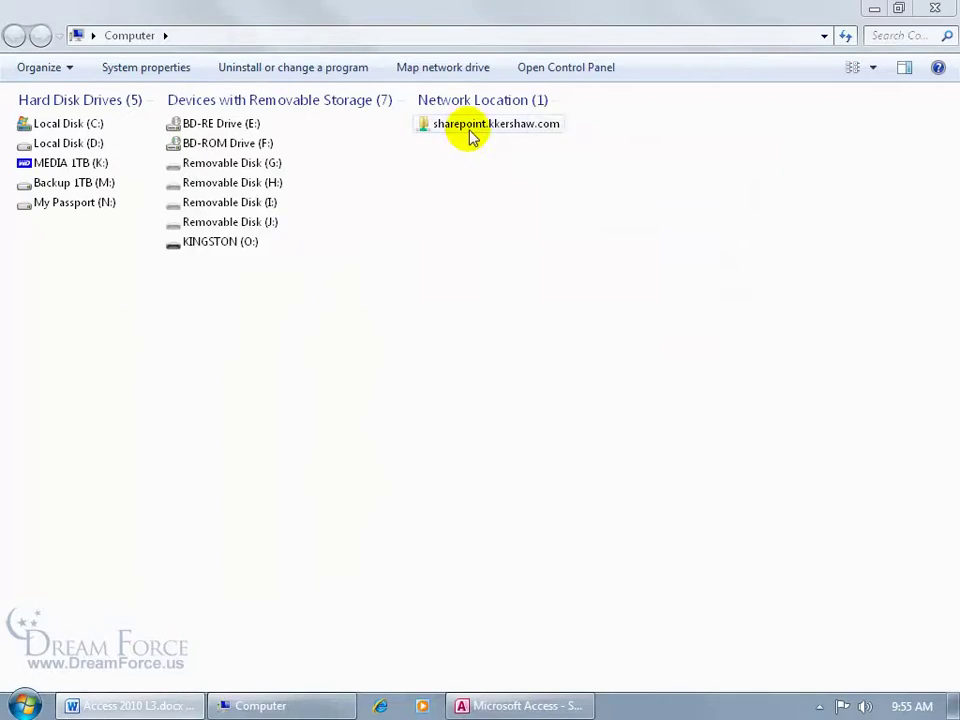
pyautogui.doubleClick(470, 127)
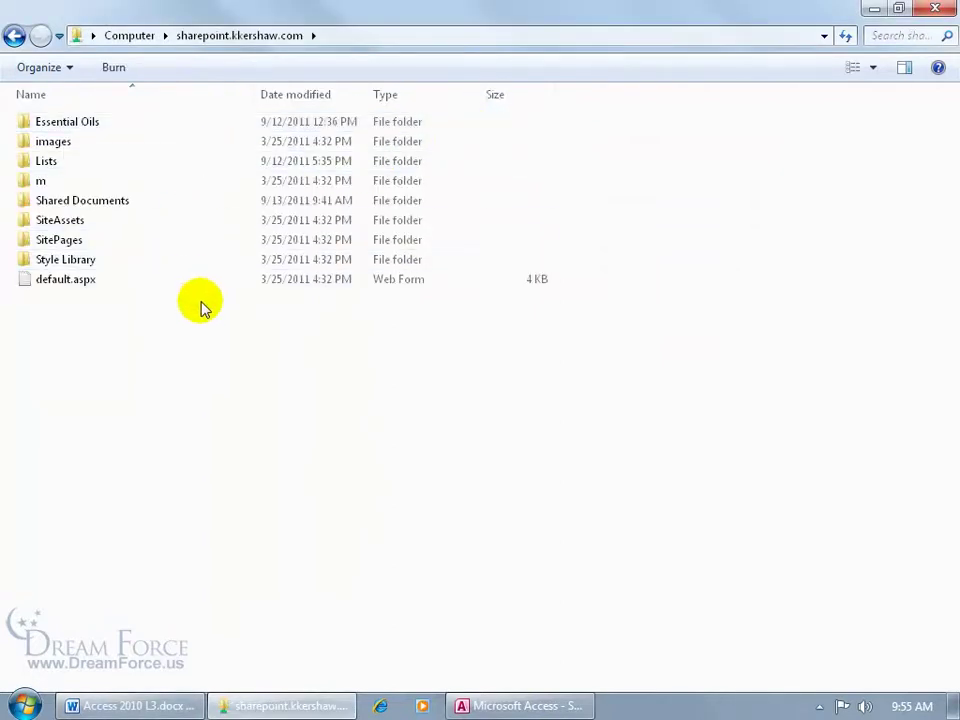
pyautogui.click(936, 9)
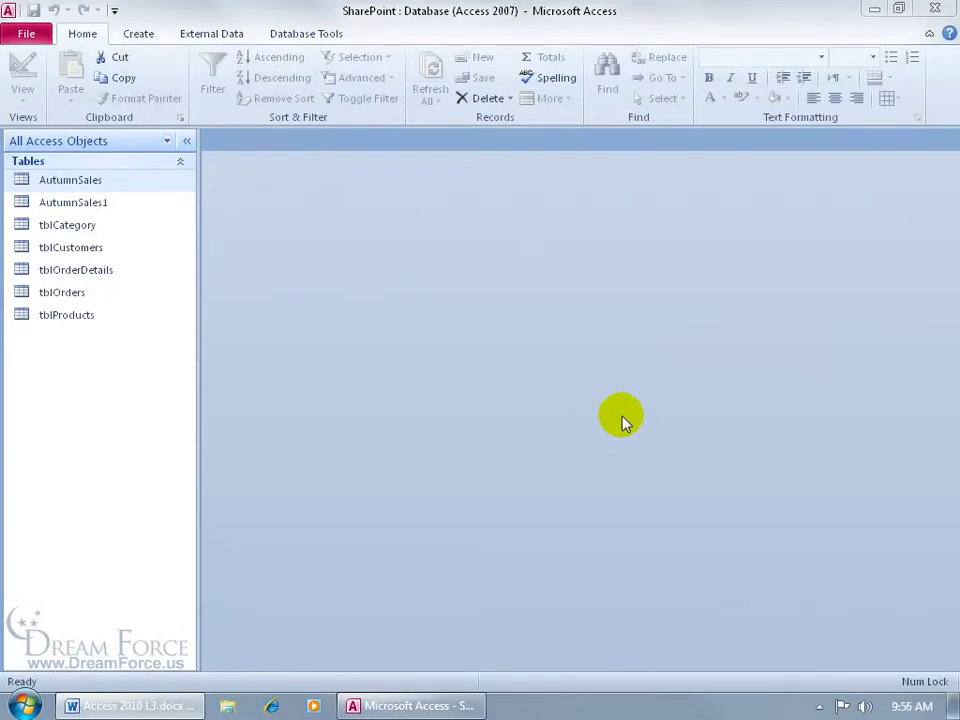
# Start saving the database to SharePoint and open the site shortcut under Network Shortcuts
pyautogui.click(26, 34)
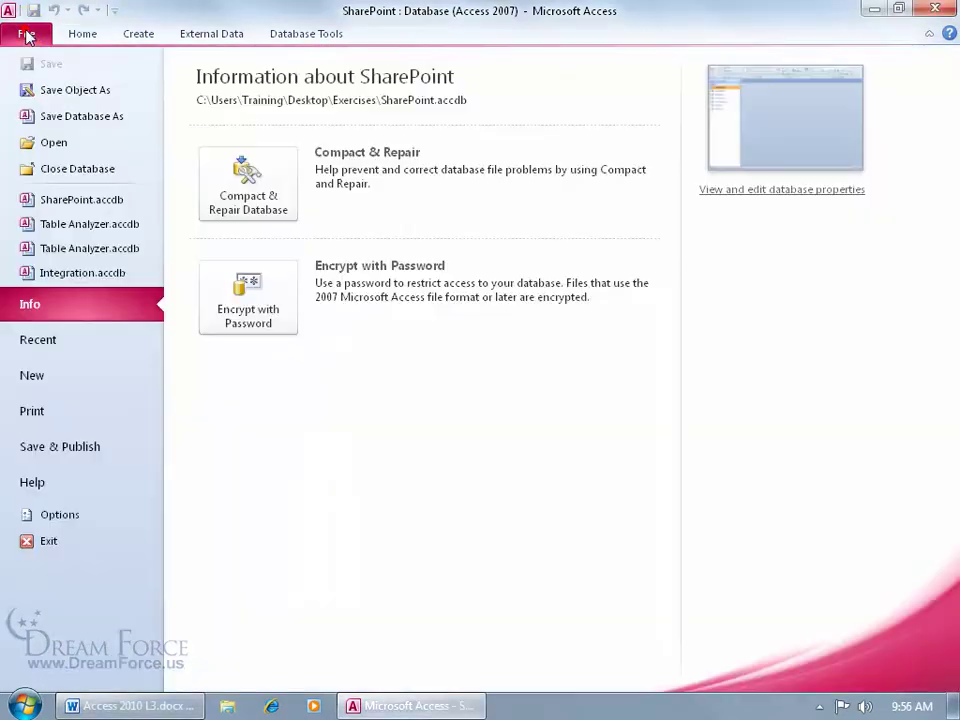
pyautogui.click(106, 452)
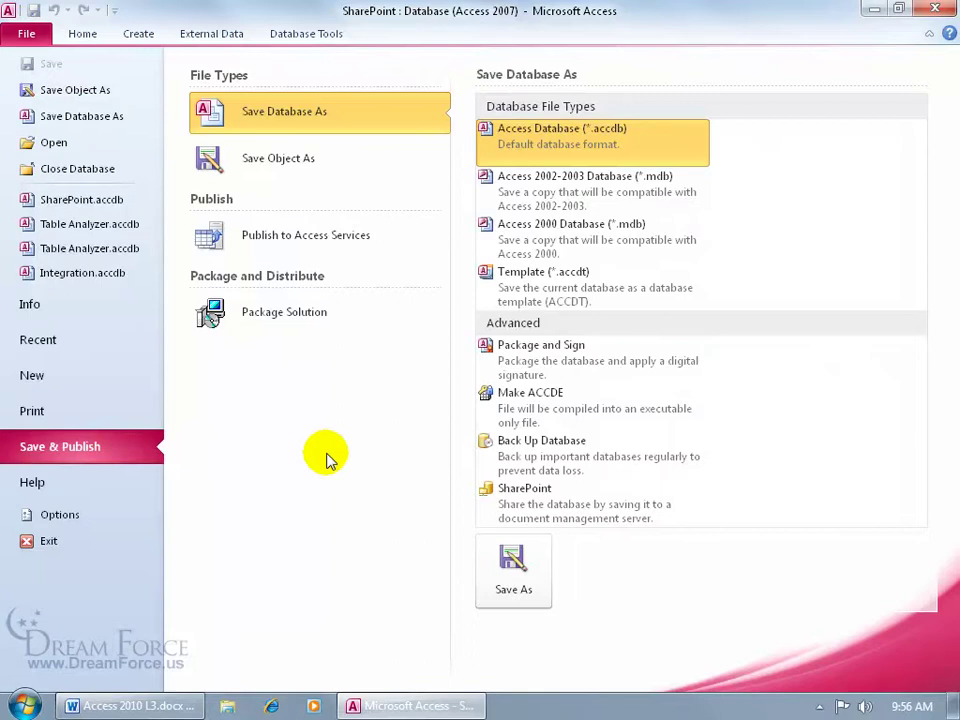
pyautogui.doubleClick(504, 493)
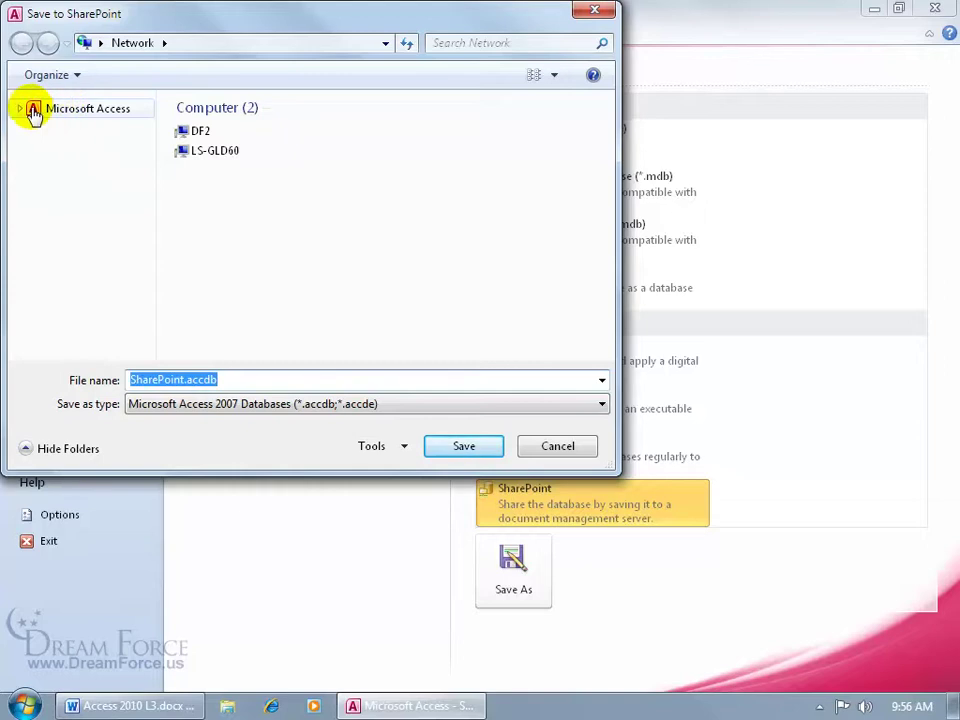
pyautogui.click(20, 109)
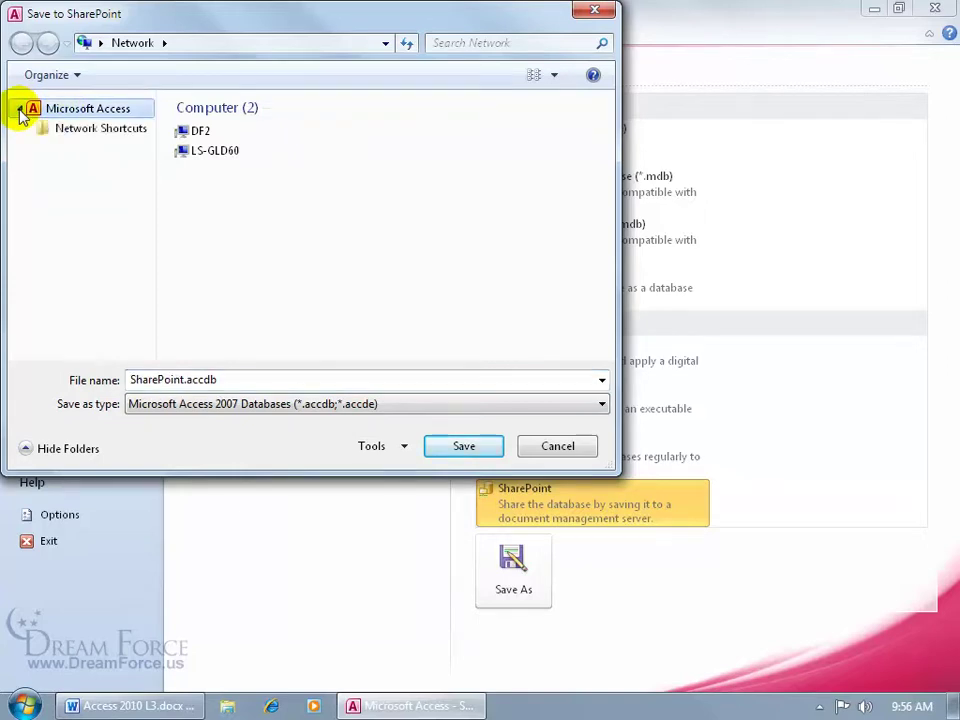
pyautogui.click(64, 140)
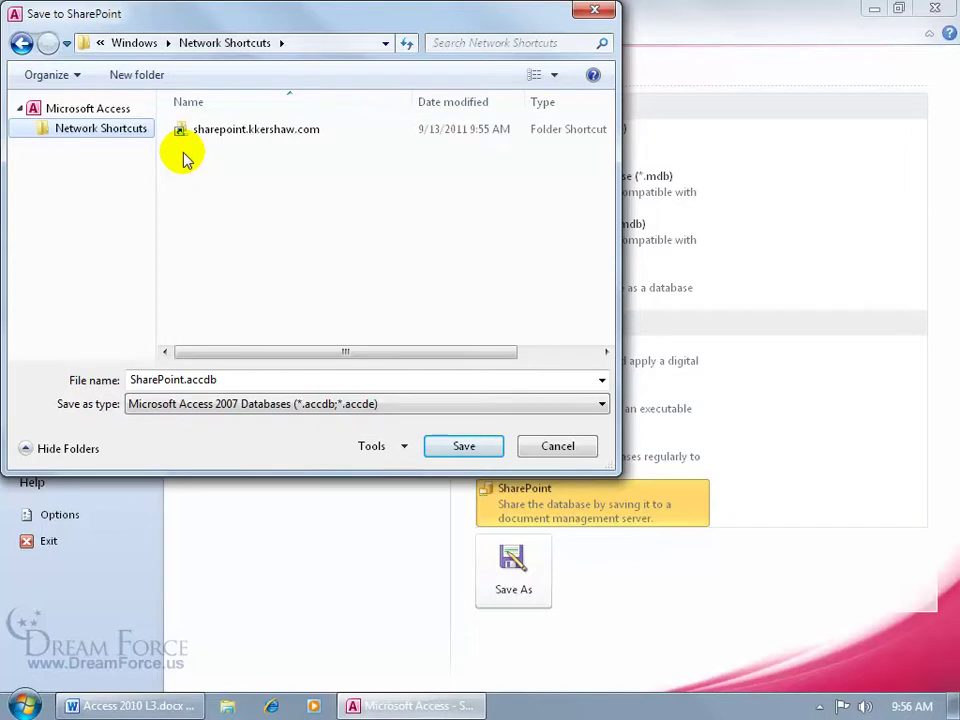
pyautogui.doubleClick(247, 139)
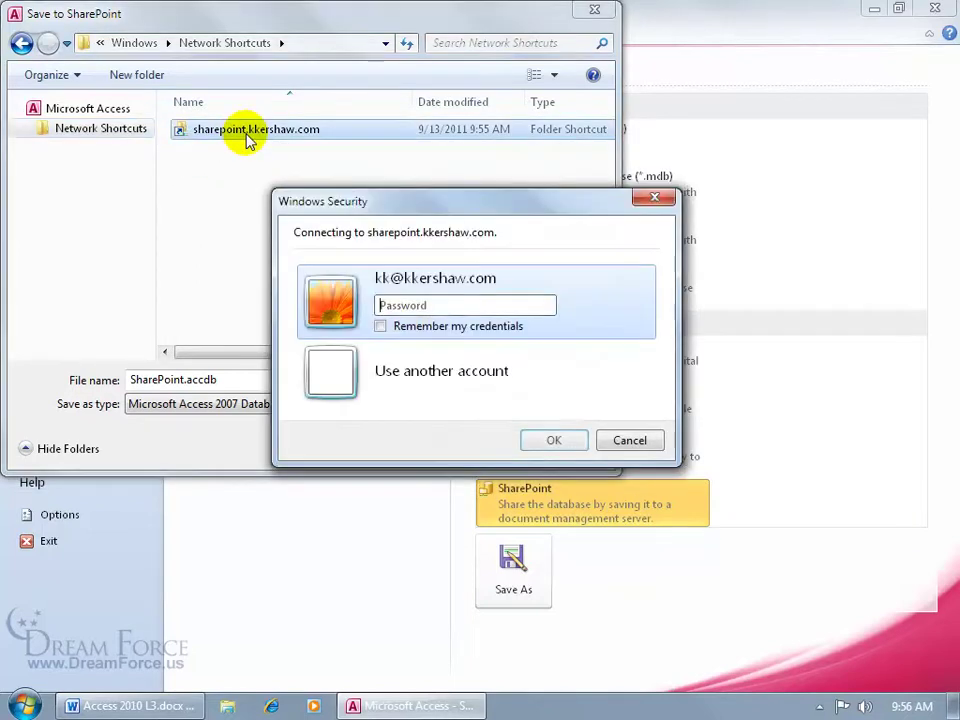
# Sign in with remembered credentials and open the Shared Documents library as destination
pyautogui.click(422, 306)
pyautogui.write('passwor')
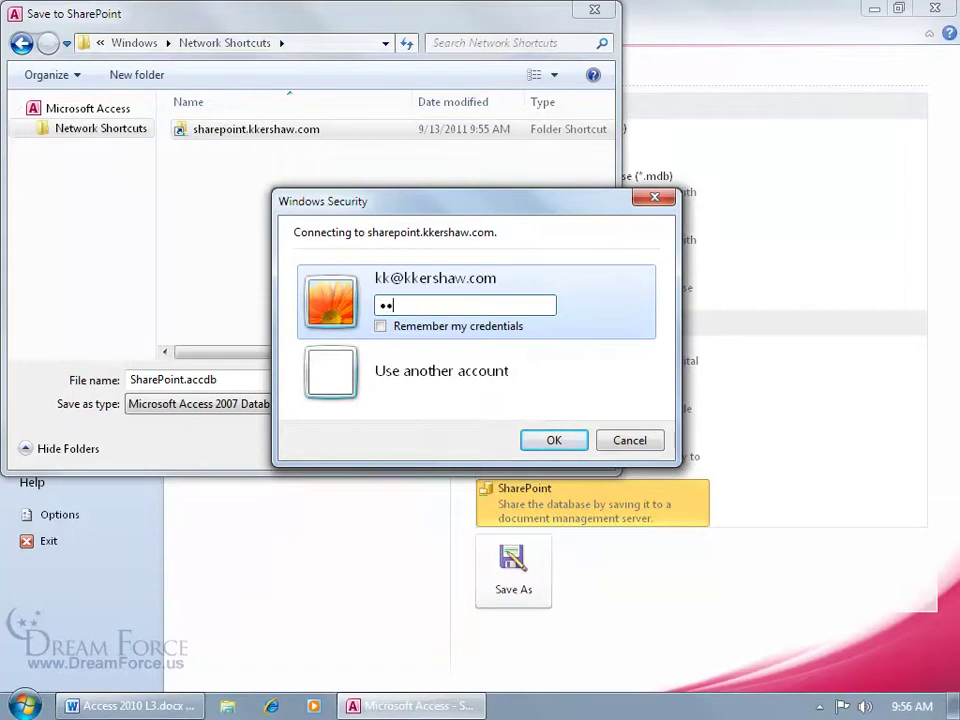
pyautogui.click(381, 327)
pyautogui.click(550, 441)
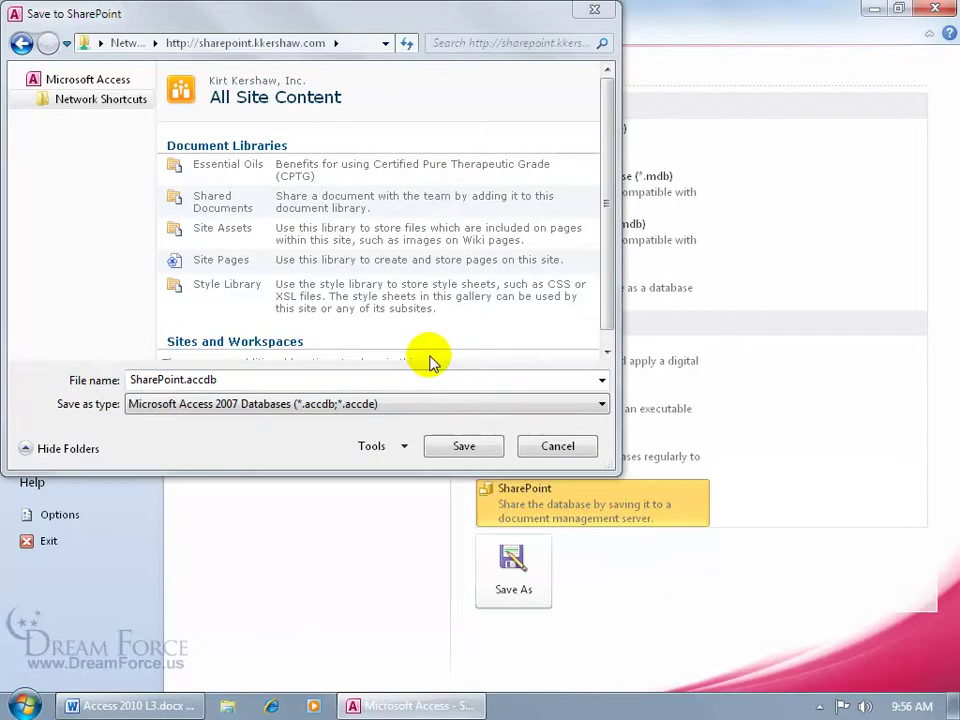
pyautogui.click(248, 215)
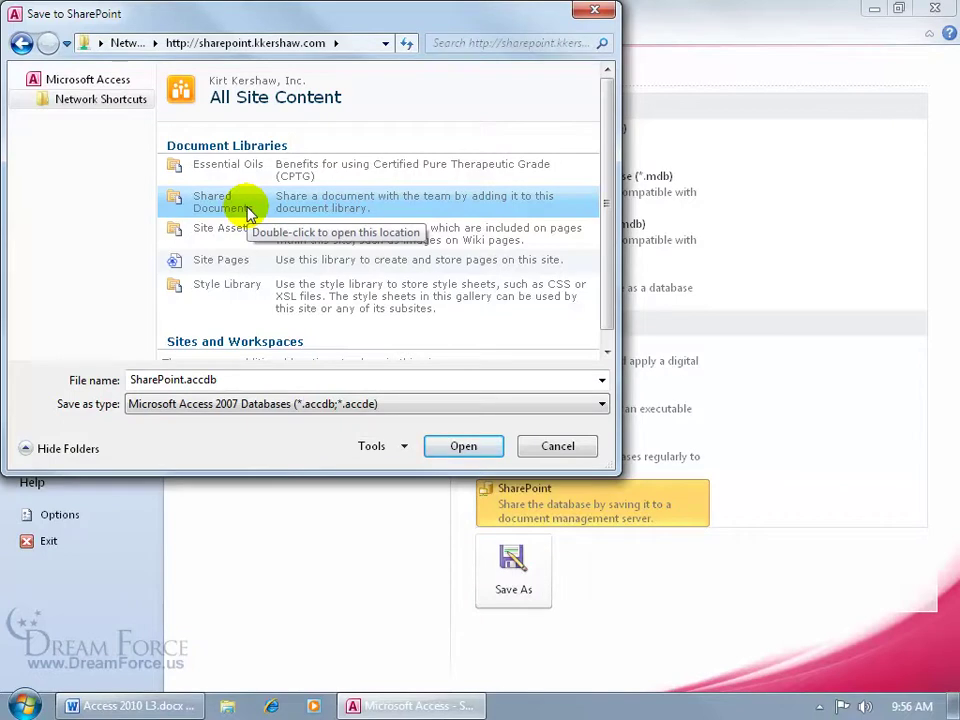
pyautogui.doubleClick(248, 215)
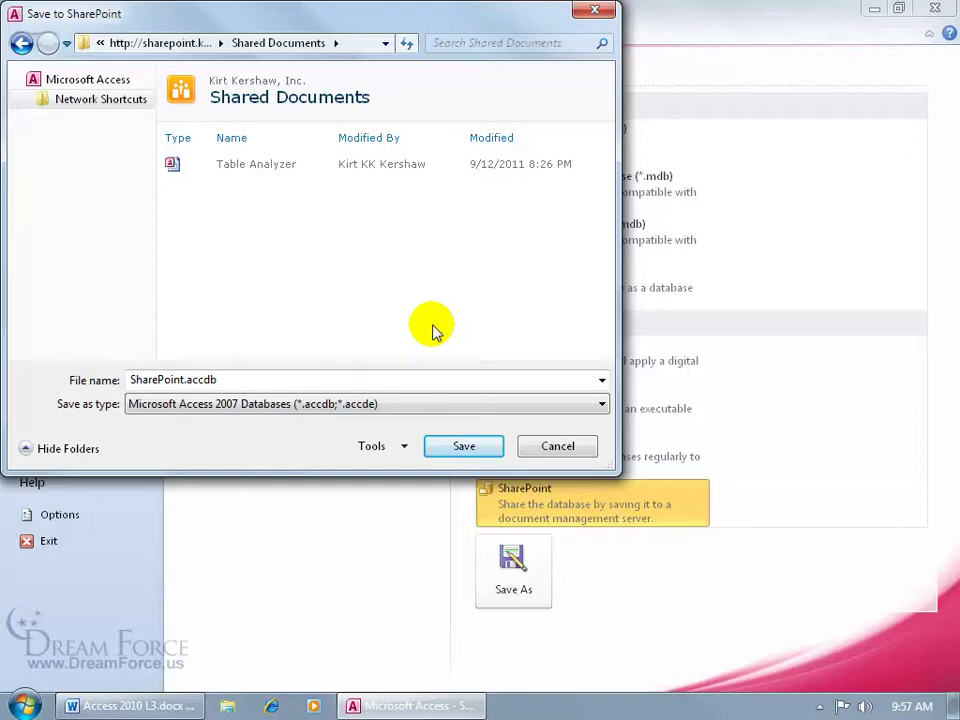
# Save SharePoint.accdb into Shared Documents and dismiss the URL and permissions error
pyautogui.click(463, 446)
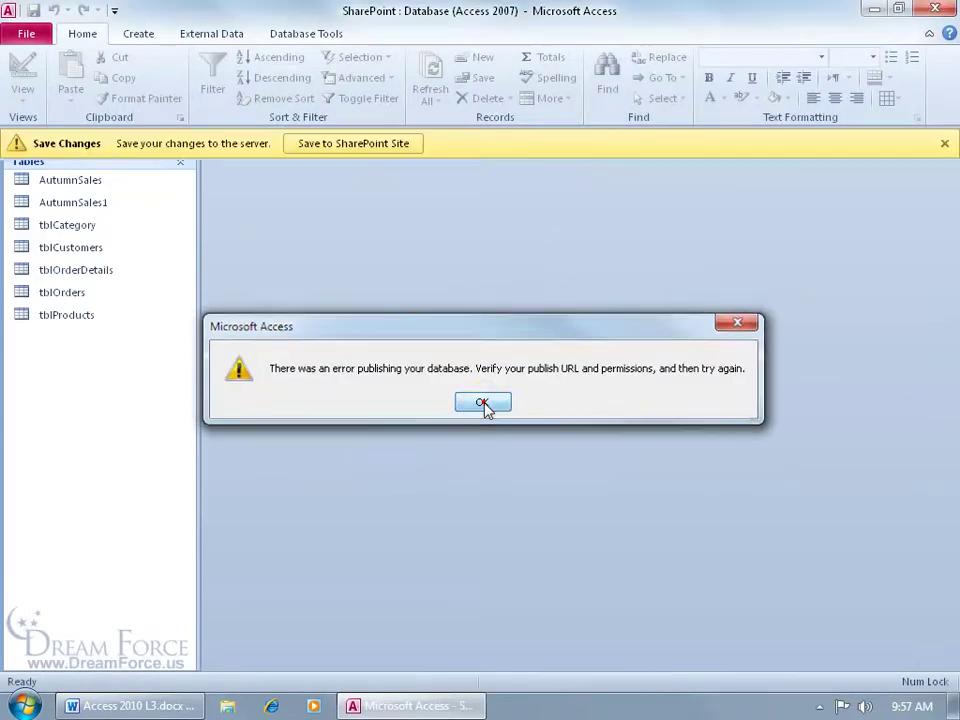
pyautogui.click(483, 404)
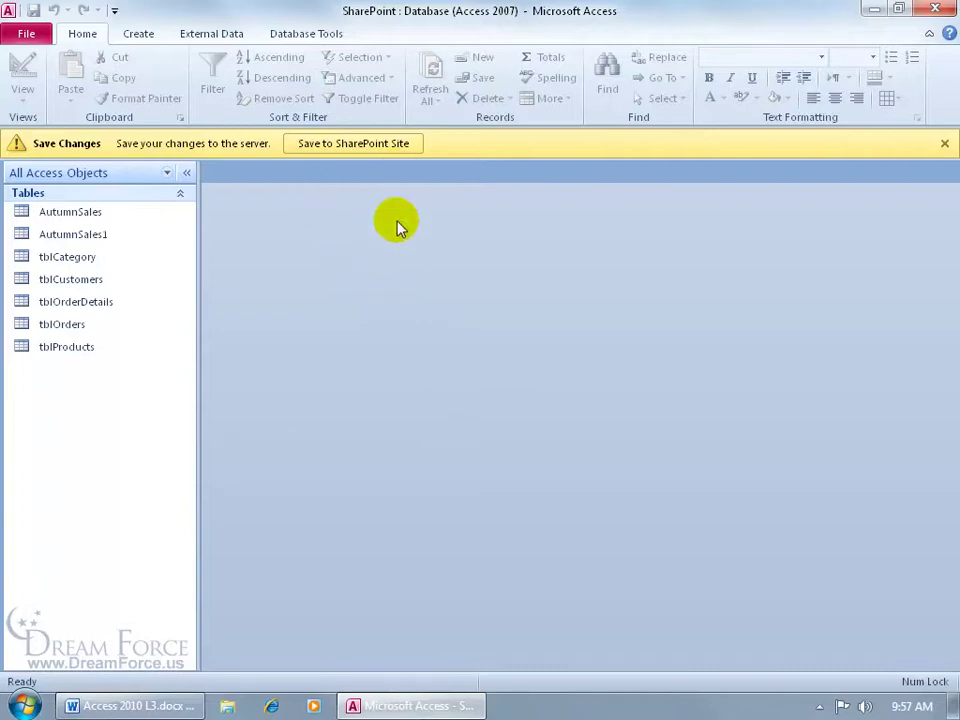
# Launch Internet Explorer and load the suggested SharePoint site address
pyautogui.click(271, 706)
pyautogui.click(259, 36)
pyautogui.write('http://s')
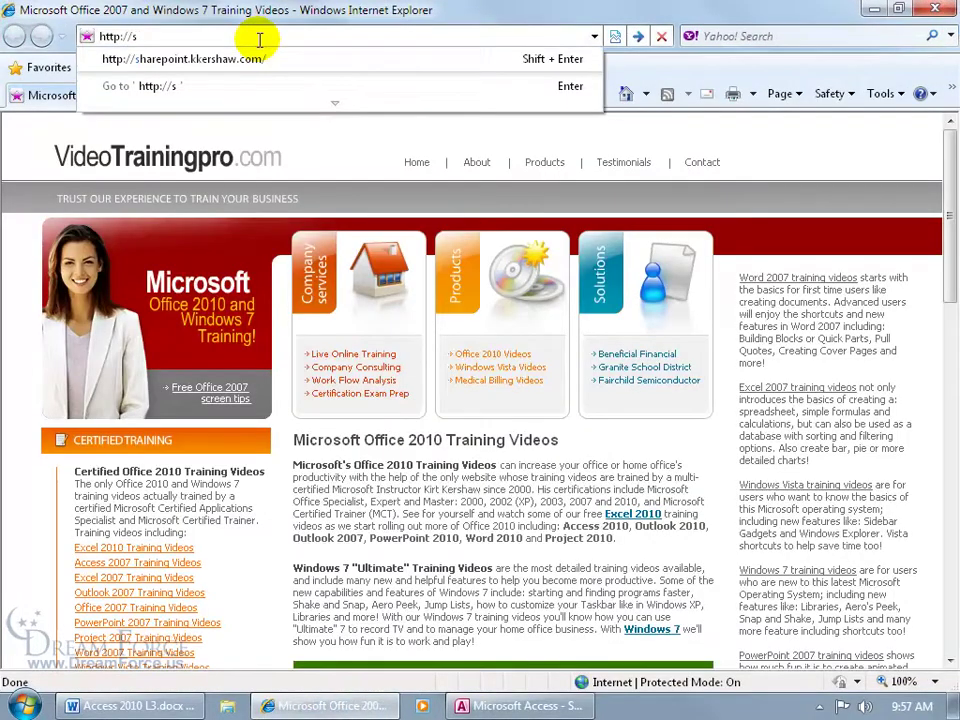
pyautogui.press('Down')
pyautogui.press('Return')
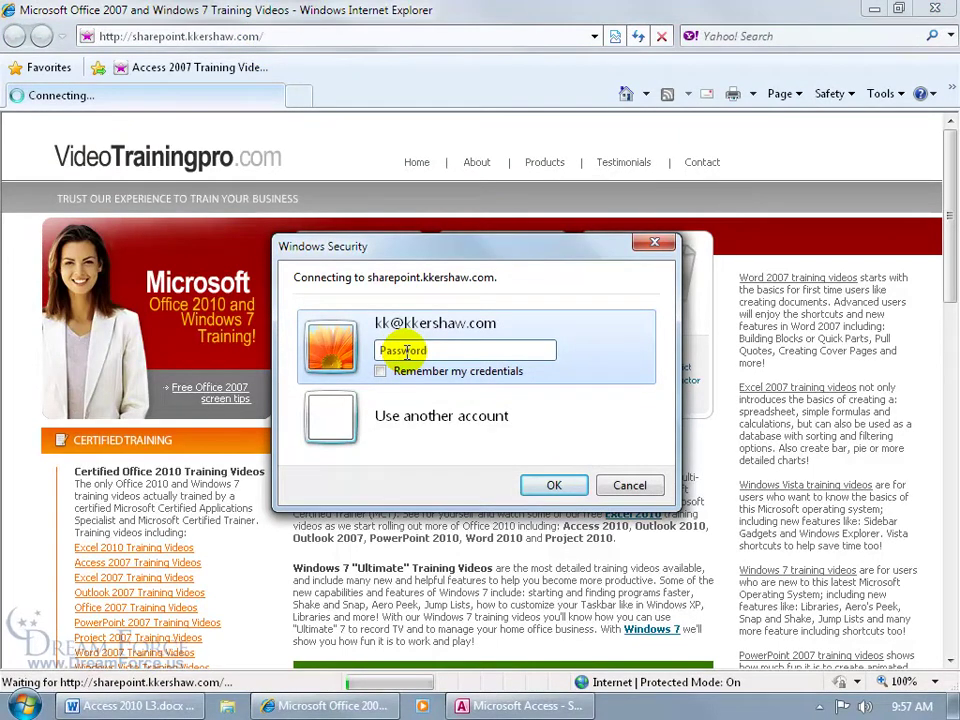
# Sign in to the SharePoint site with remembered credentials, then switch back to Access
pyautogui.click(407, 352)
pyautogui.write('•••••••')
pyautogui.click(380, 371)
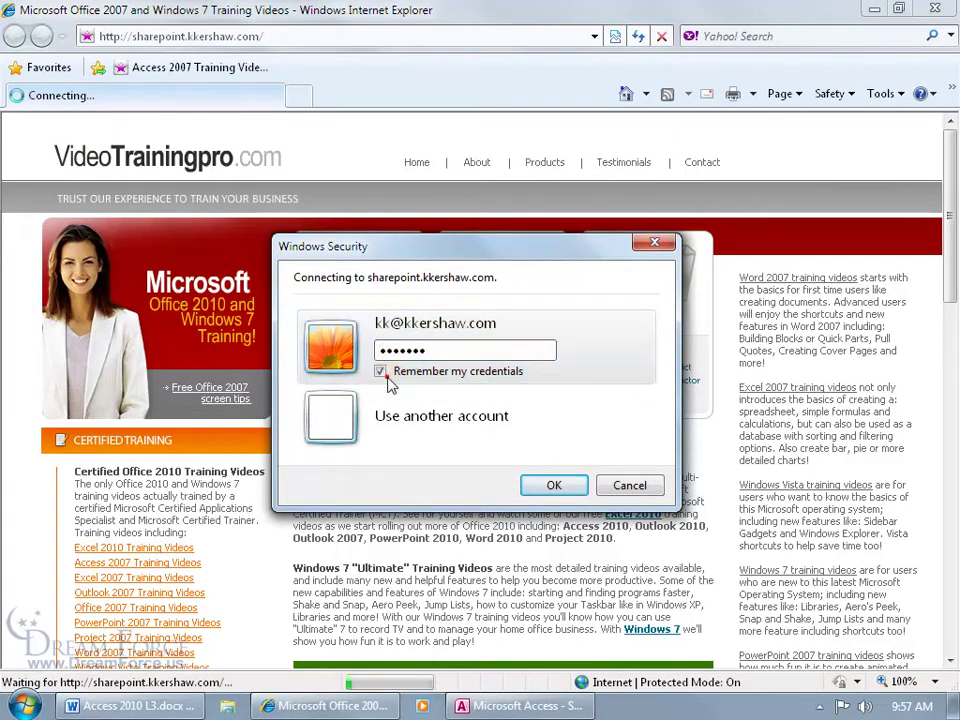
pyautogui.click(530, 480)
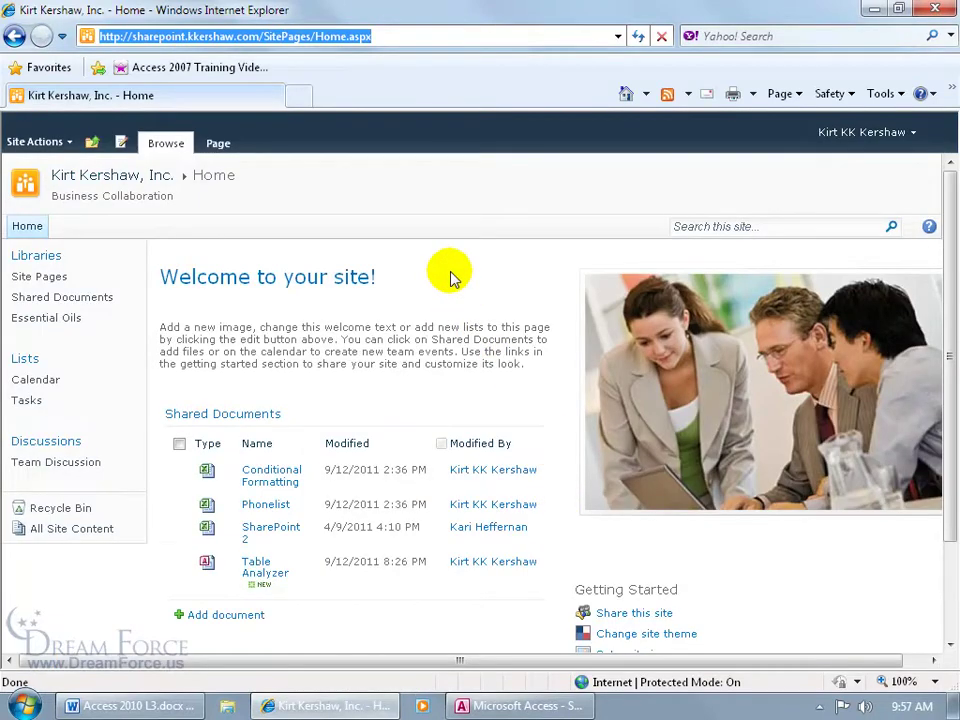
pyautogui.click(525, 705)
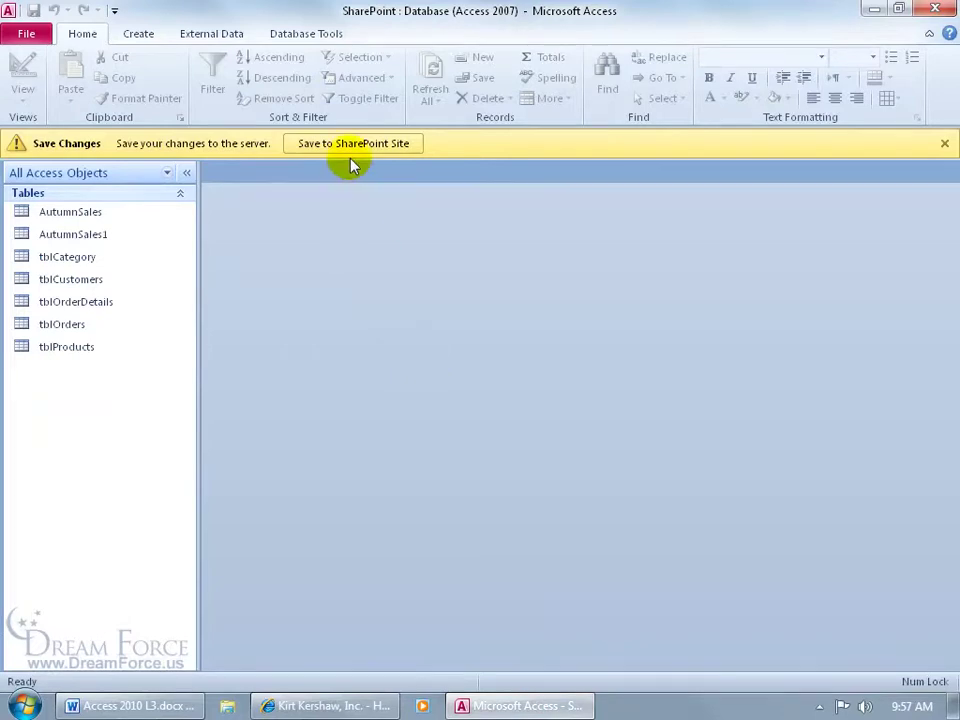
# Start saving the database to SharePoint and connect to the sharepoint.kkershaw.com shortcut
pyautogui.click(33, 35)
pyautogui.click(33, 35)
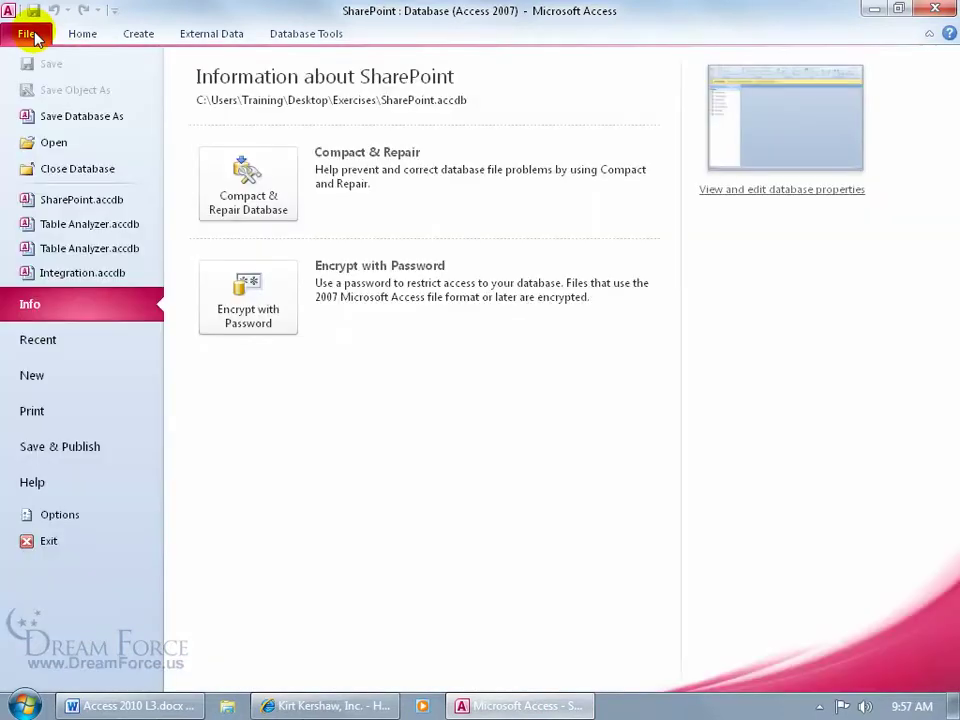
pyautogui.click(77, 447)
pyautogui.click(510, 505)
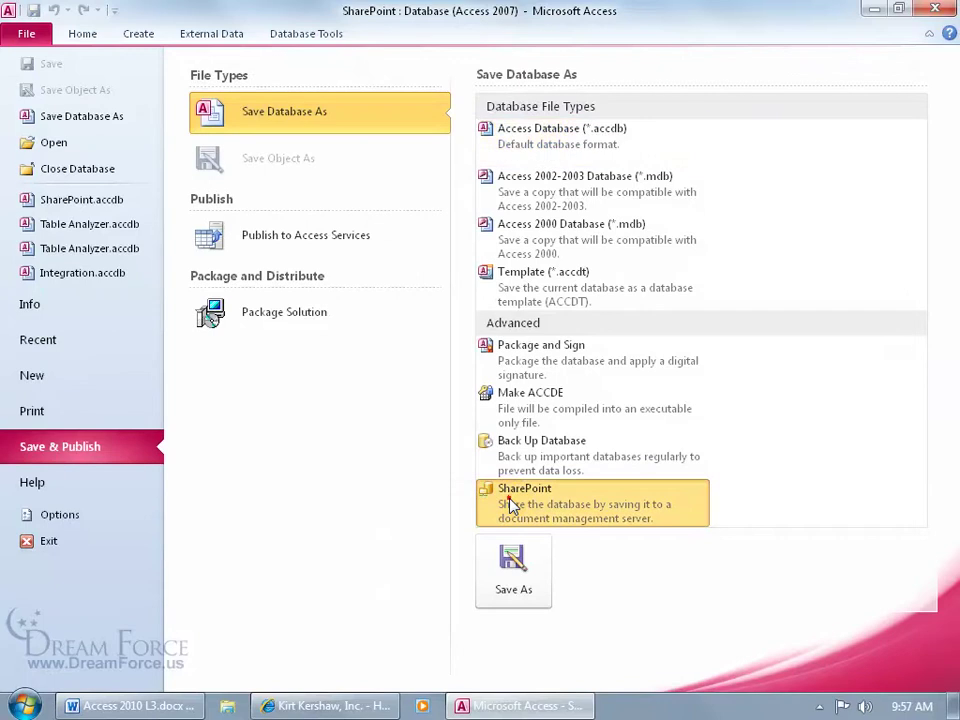
pyautogui.doubleClick(510, 505)
pyautogui.click(97, 132)
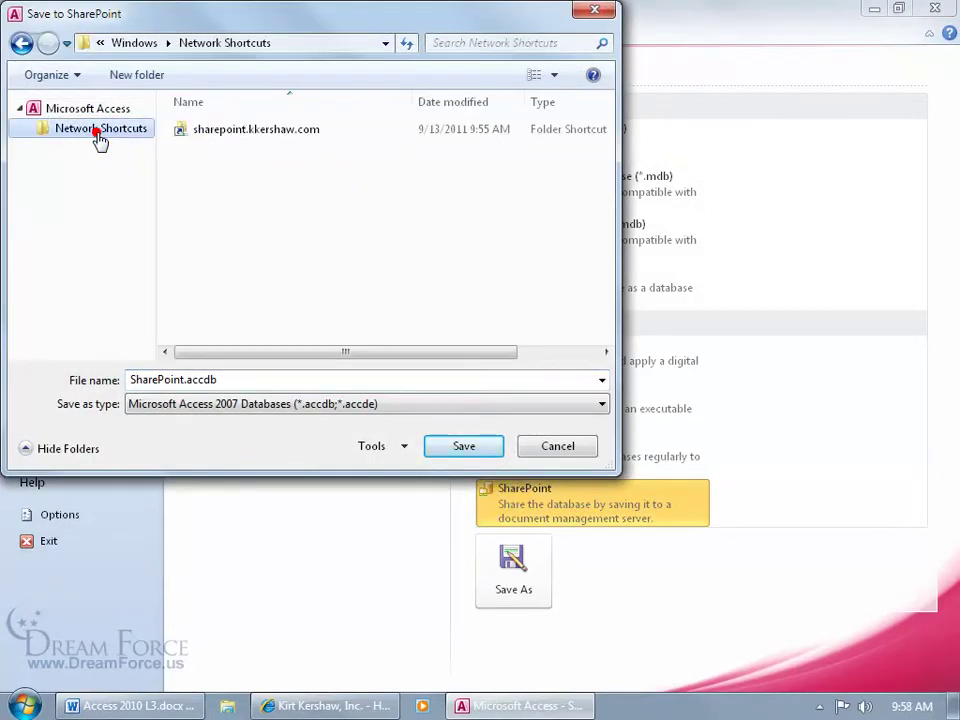
pyautogui.click(189, 129)
pyautogui.doubleClick(206, 130)
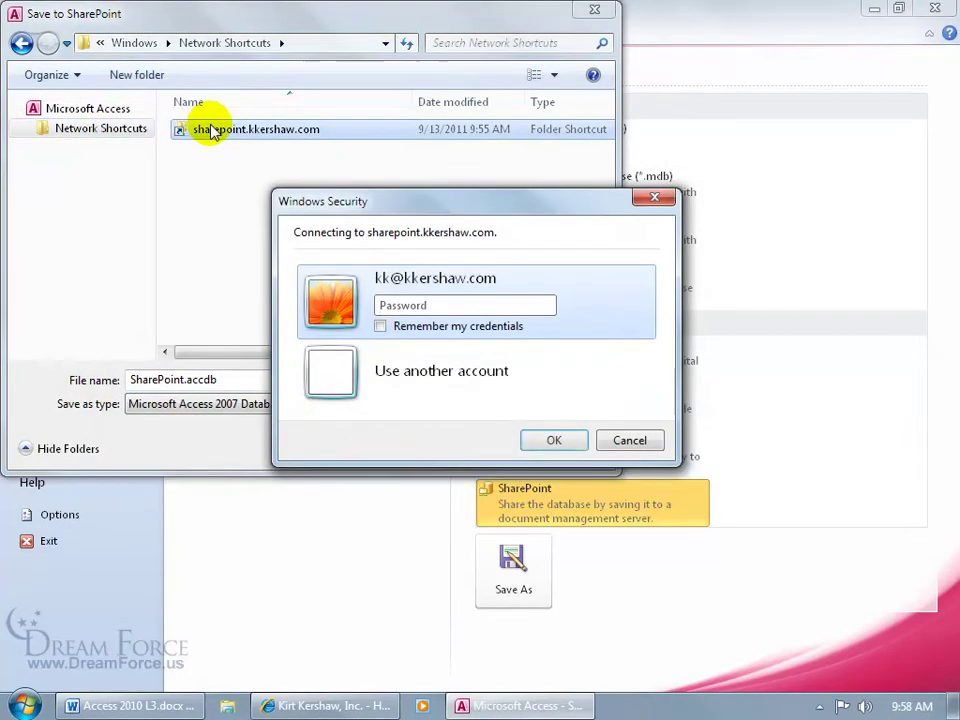
# Sign in with remembered credentials and save SharePoint.accdb into Shared Documents
pyautogui.write('•••')
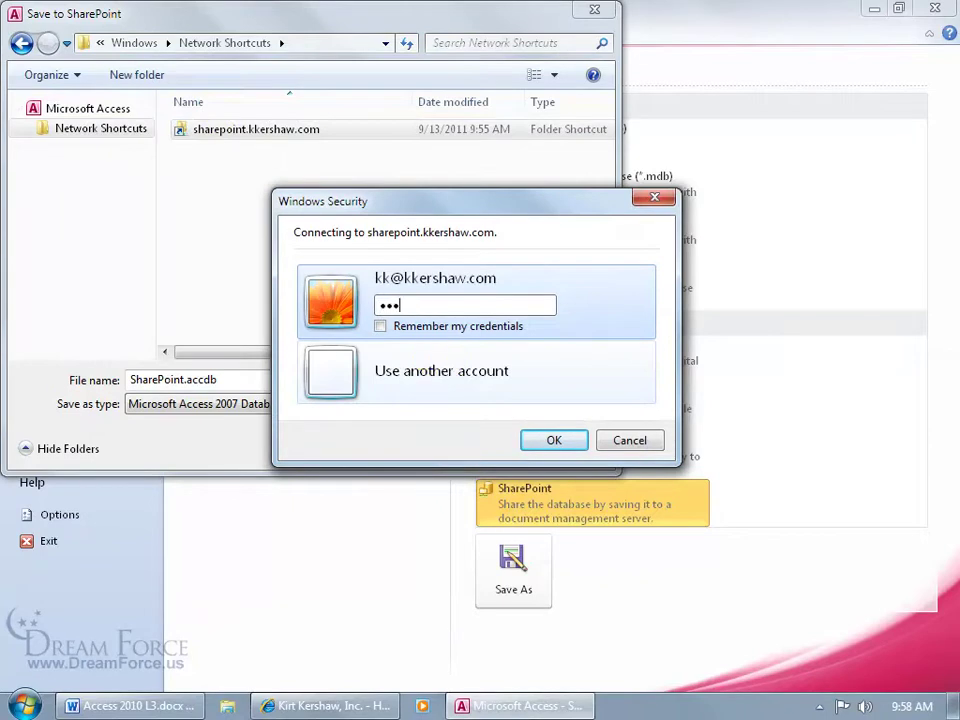
pyautogui.write('••••')
pyautogui.click(386, 326)
pyautogui.click(547, 441)
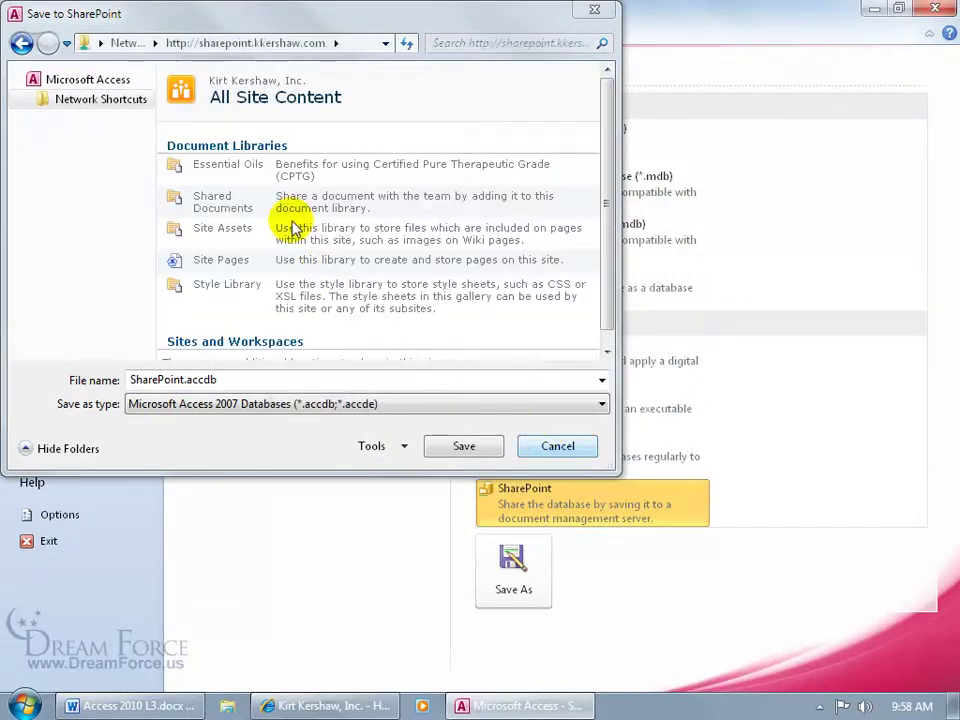
pyautogui.click(255, 203)
pyautogui.doubleClick(255, 203)
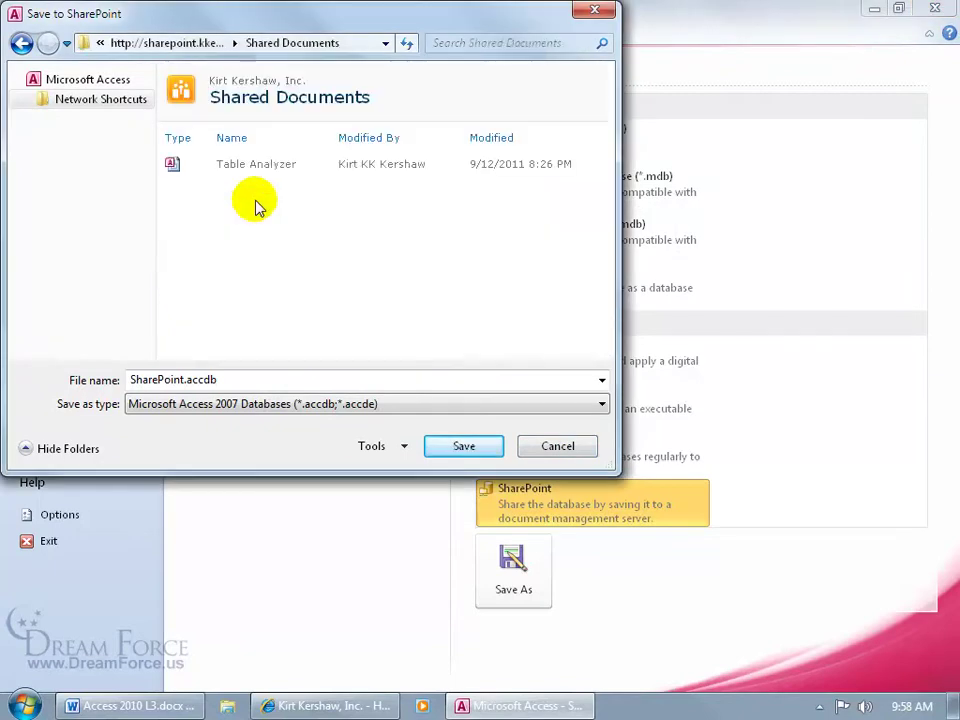
pyautogui.click(464, 446)
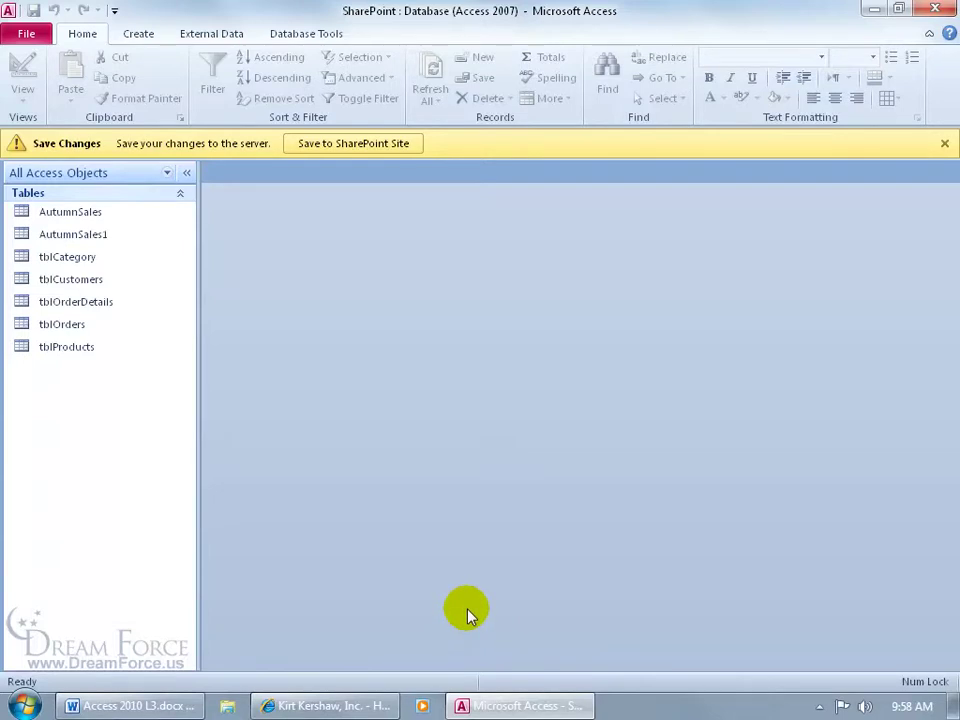
# Return to the database and start saving its changes to the SharePoint site
pyautogui.click(28, 32)
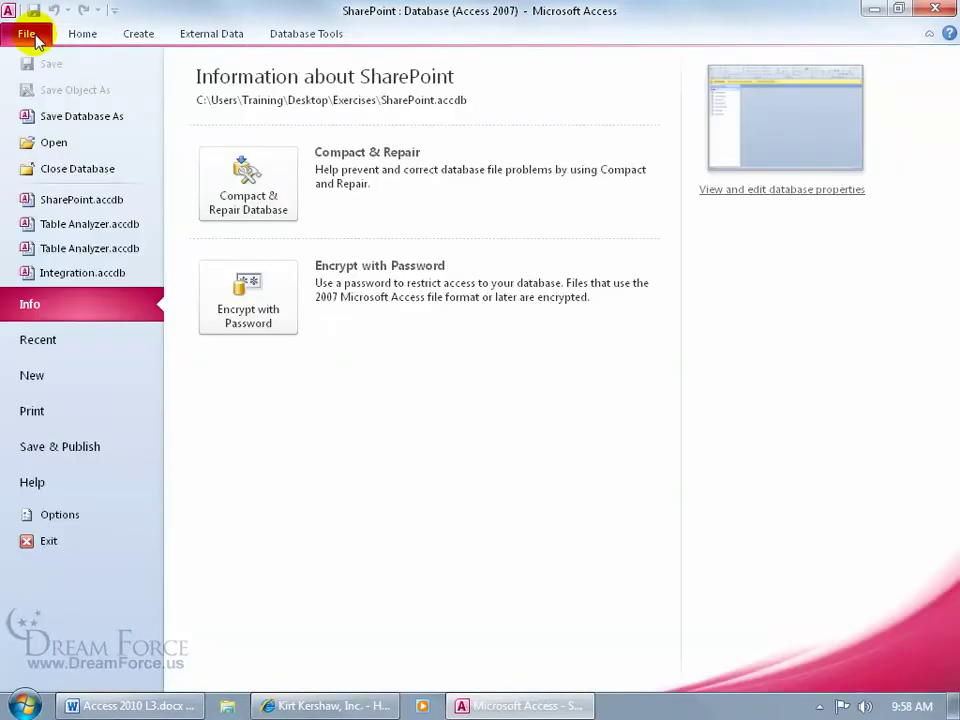
pyautogui.click(33, 36)
pyautogui.click(333, 148)
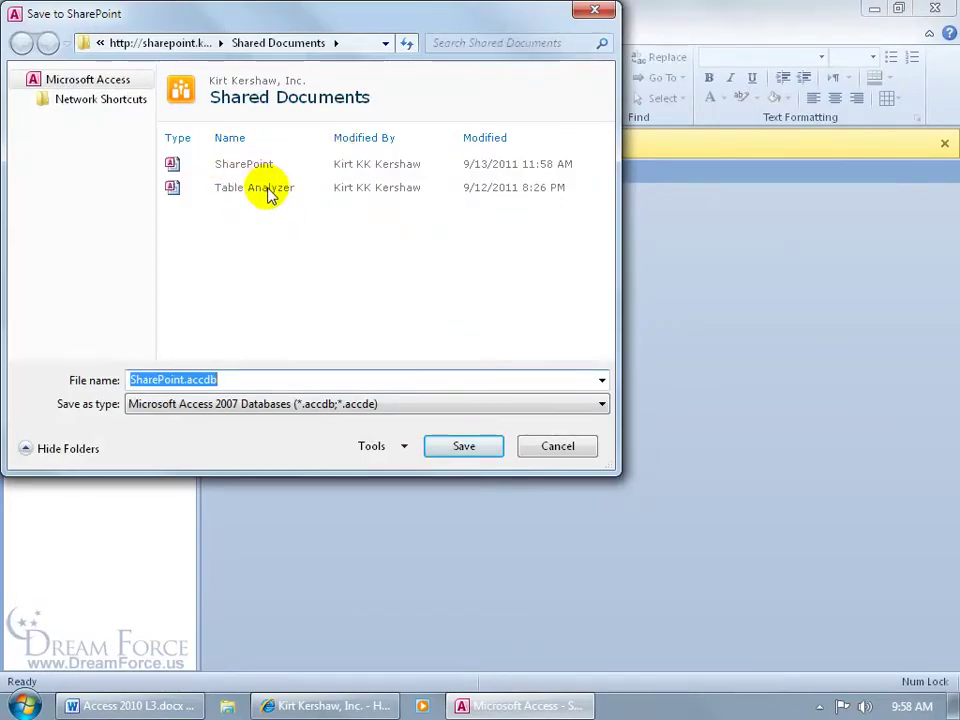
# Open SharePoint.accdb from the site's Shared Documents in Internet Explorer, choosing Edit rather than Read Only
pyautogui.click(553, 446)
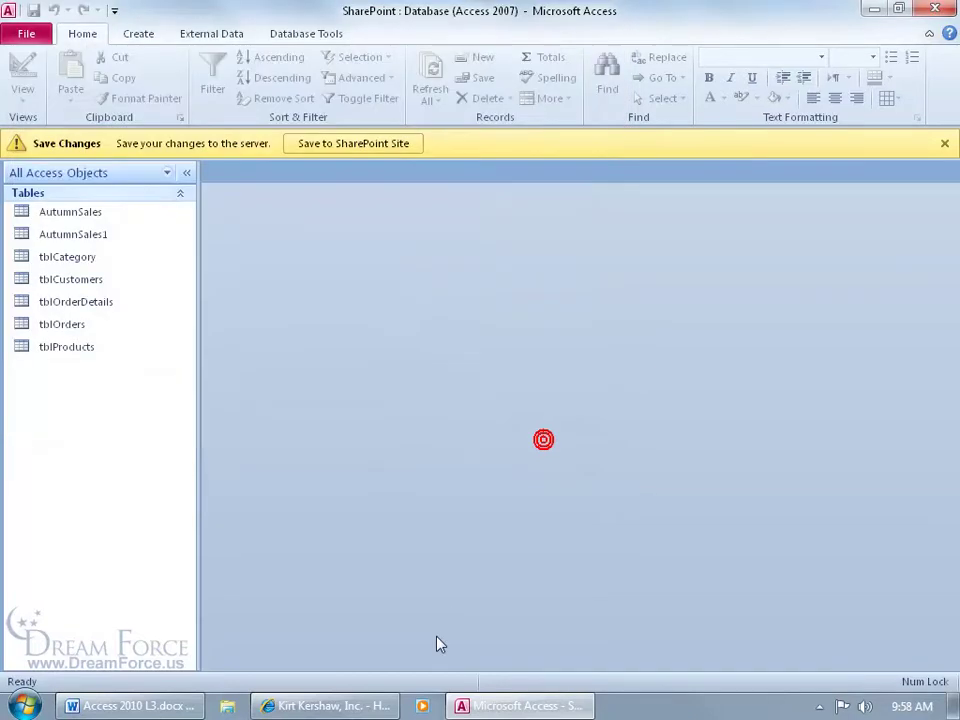
pyautogui.click(365, 708)
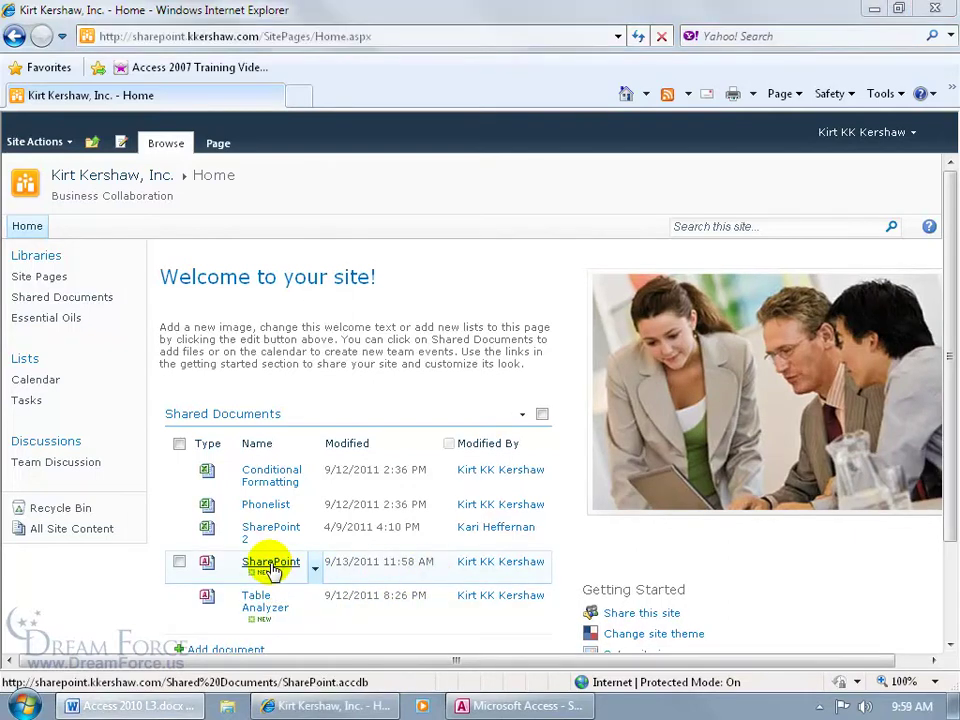
pyautogui.click(271, 562)
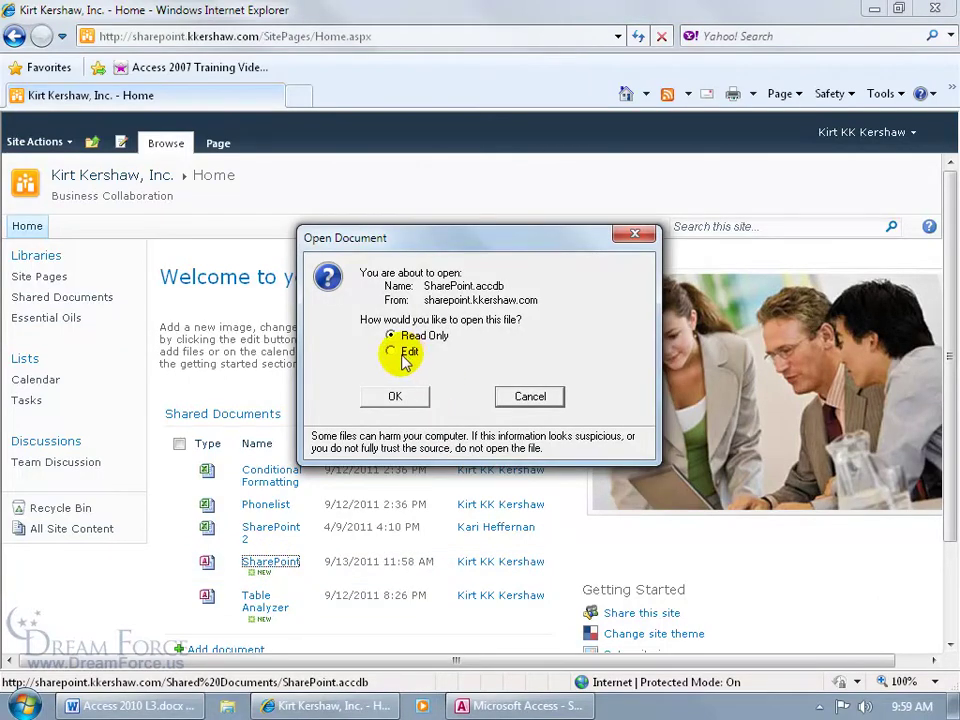
pyautogui.rightClick(515, 706)
pyautogui.click(396, 649)
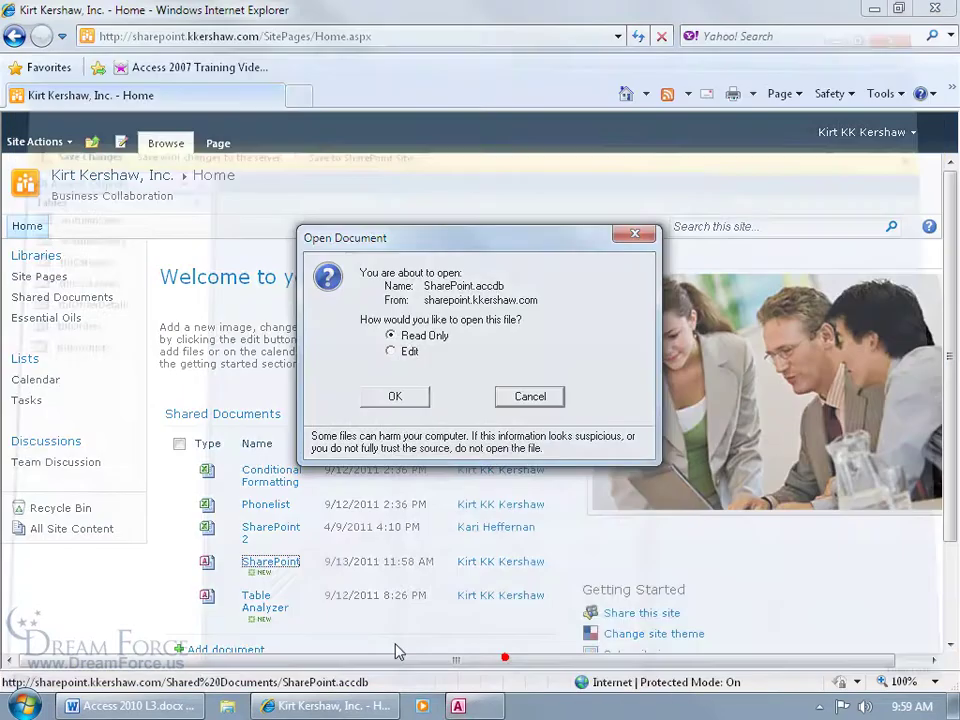
pyautogui.click(390, 351)
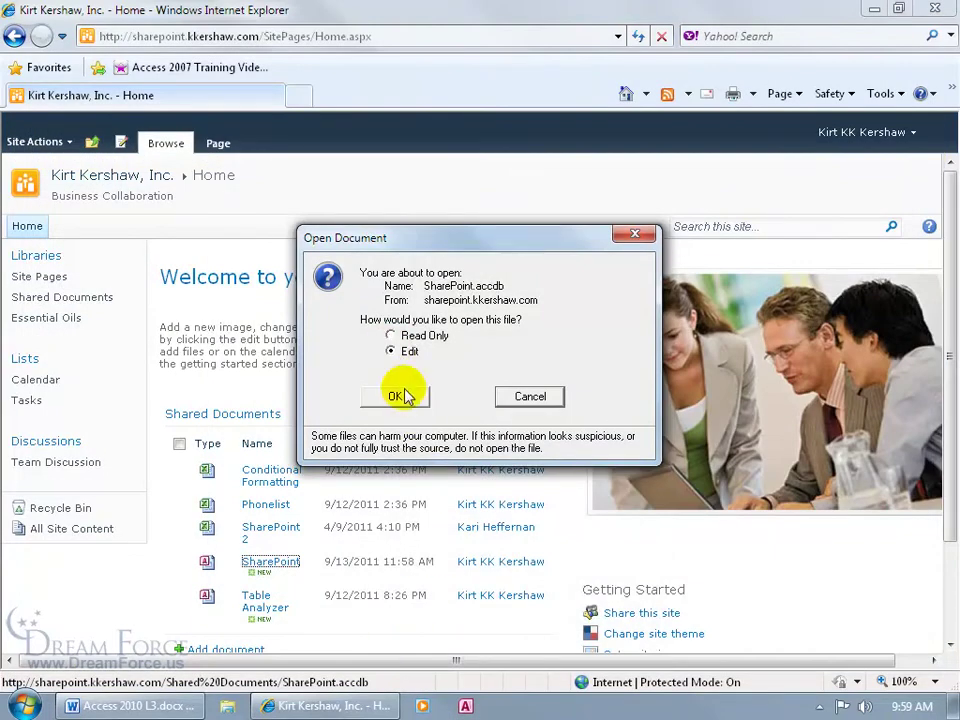
pyautogui.click(397, 394)
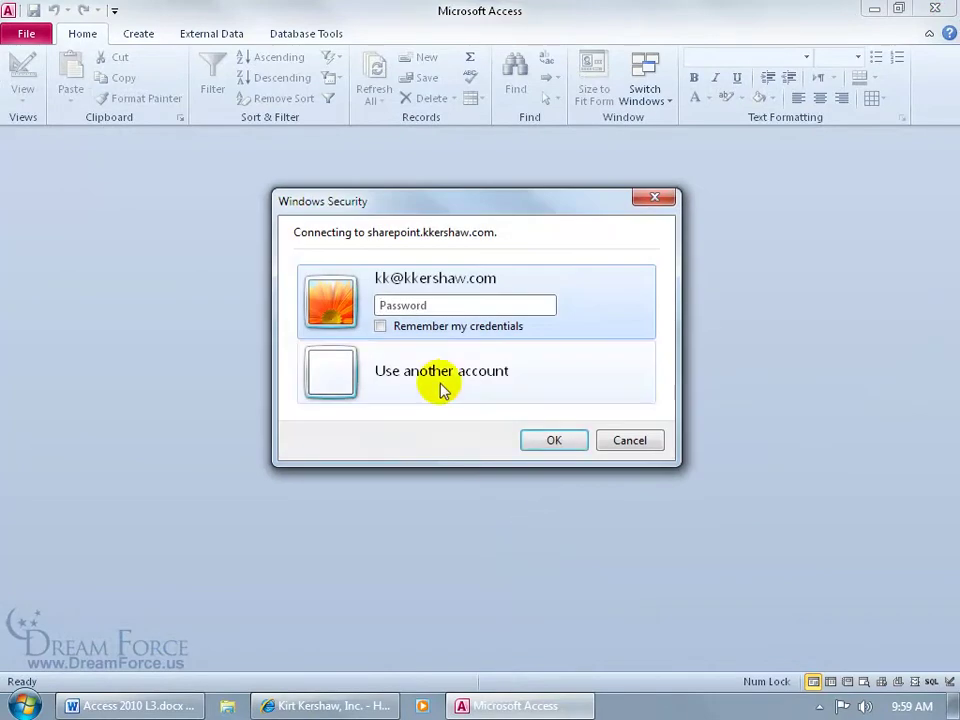
# Sign in with the account password, remembering credentials, and save the local copy of SharePoint.accdb to the Desktop
pyautogui.write('•••••••')
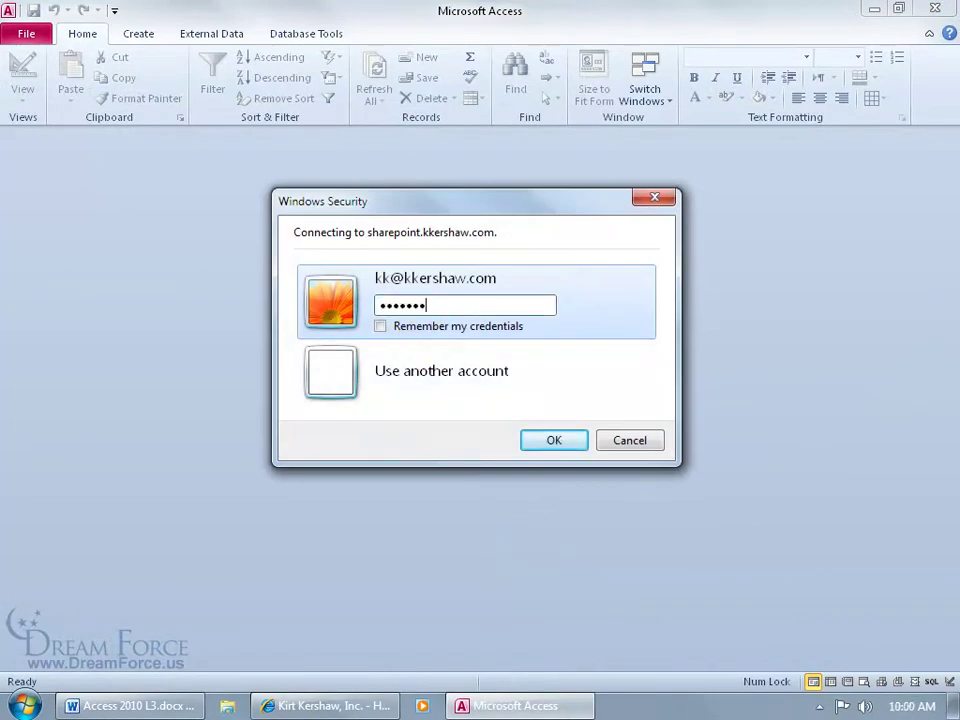
pyautogui.click(403, 330)
pyautogui.click(561, 444)
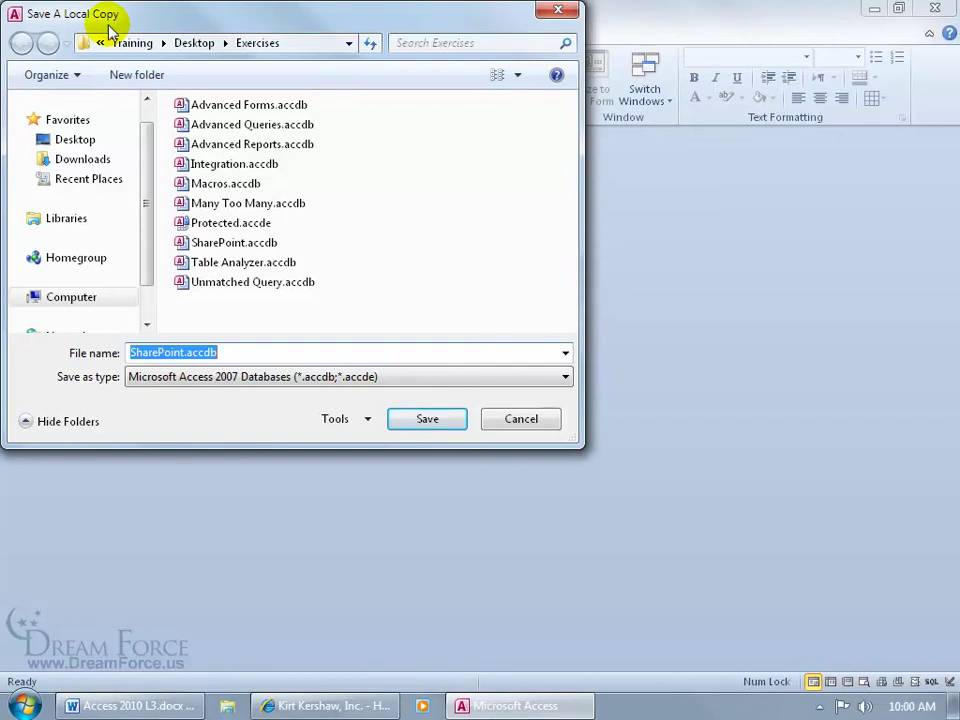
pyautogui.click(80, 140)
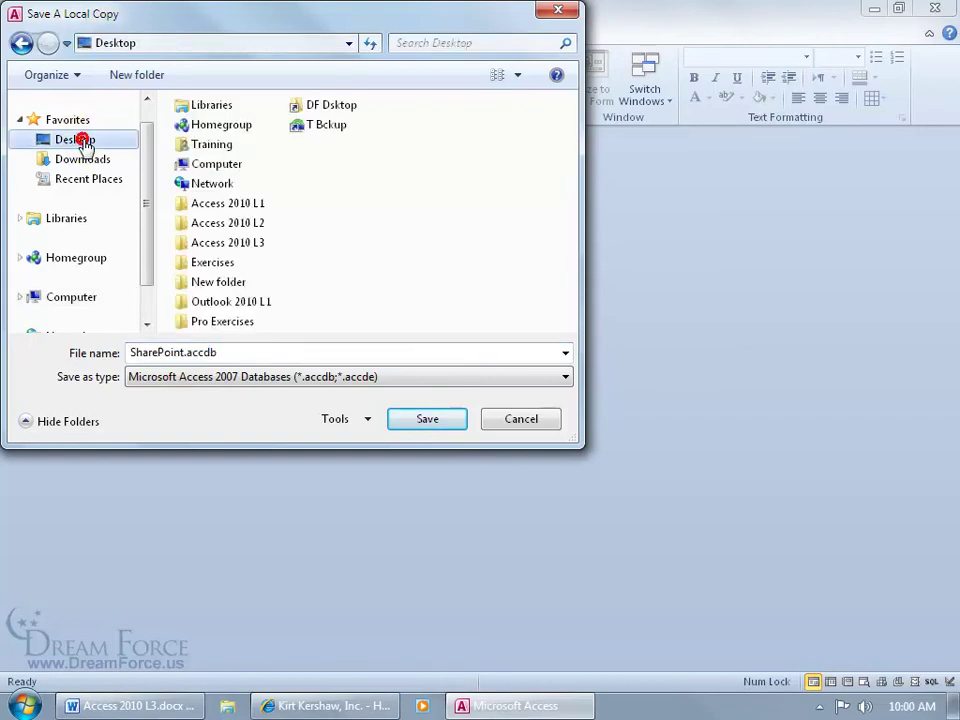
pyautogui.click(418, 420)
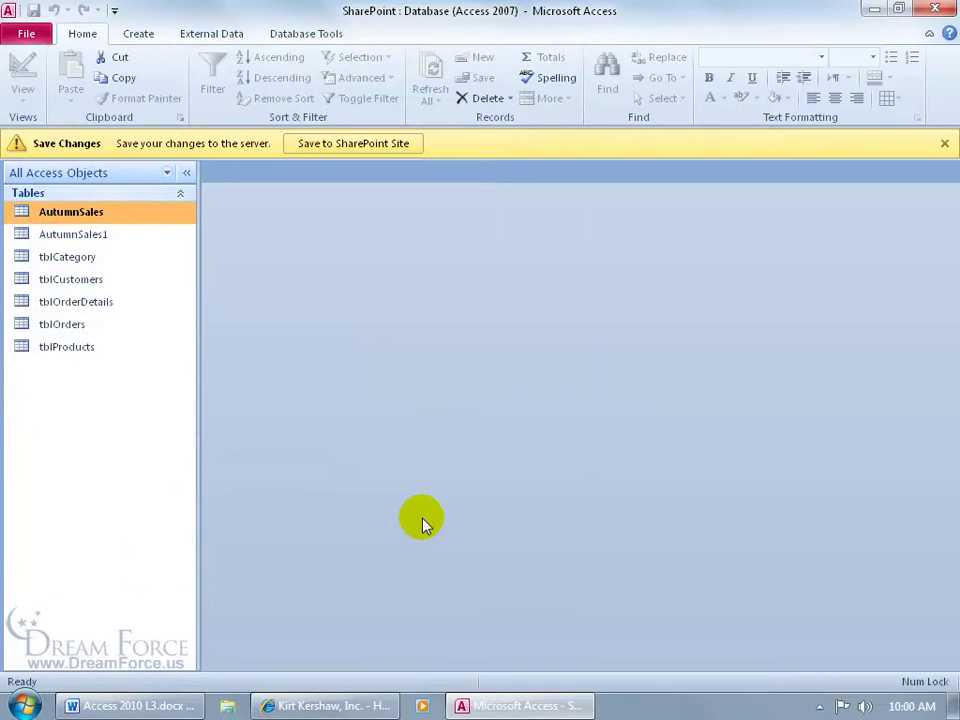